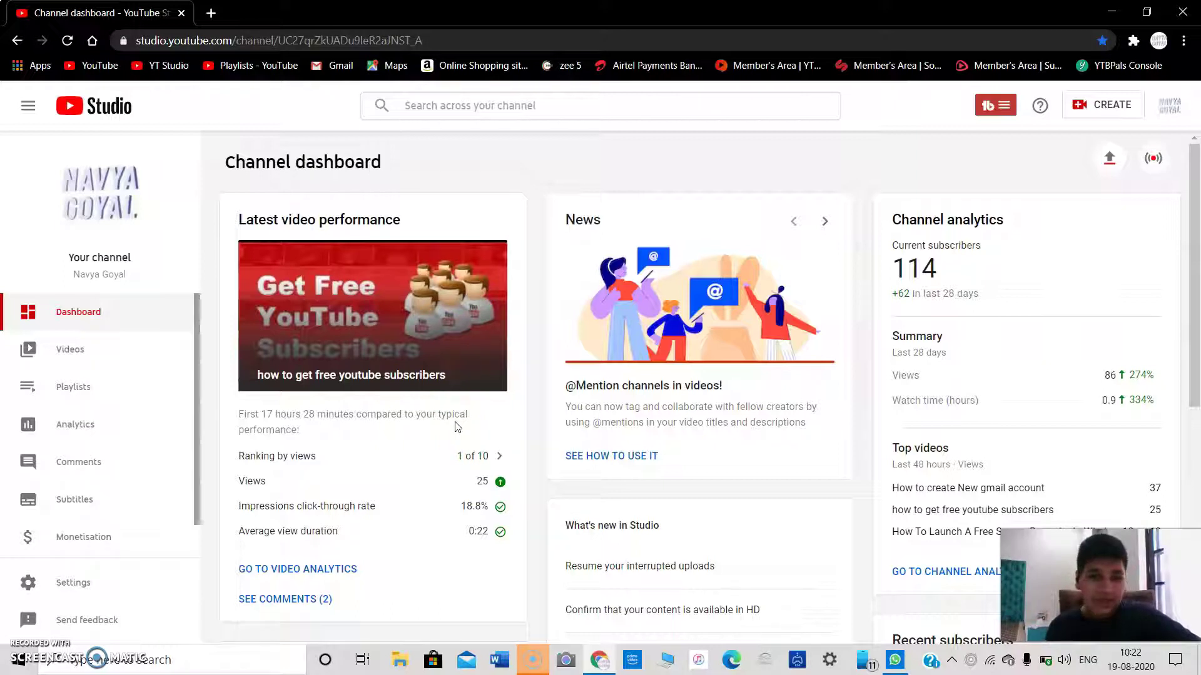
Step: Open YouTube in a new browser tab and go to the account settings
{"action": "left_click", "coordinate": [67, 40]}
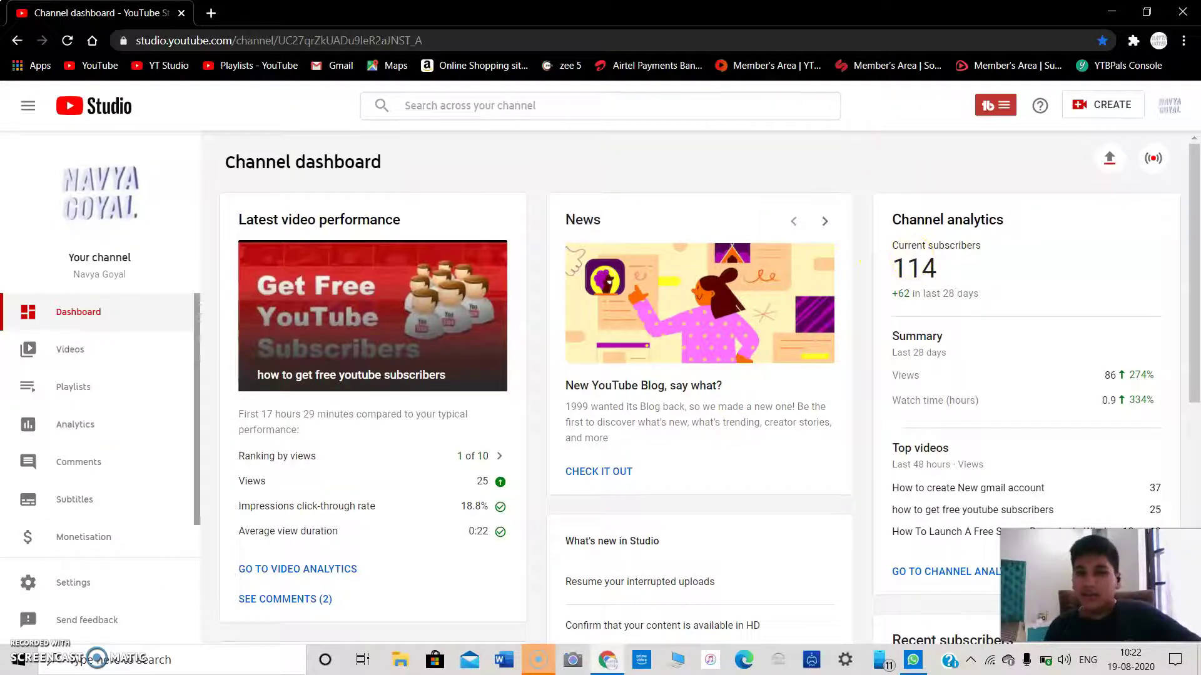
{"action": "left_click", "coordinate": [207, 9]}
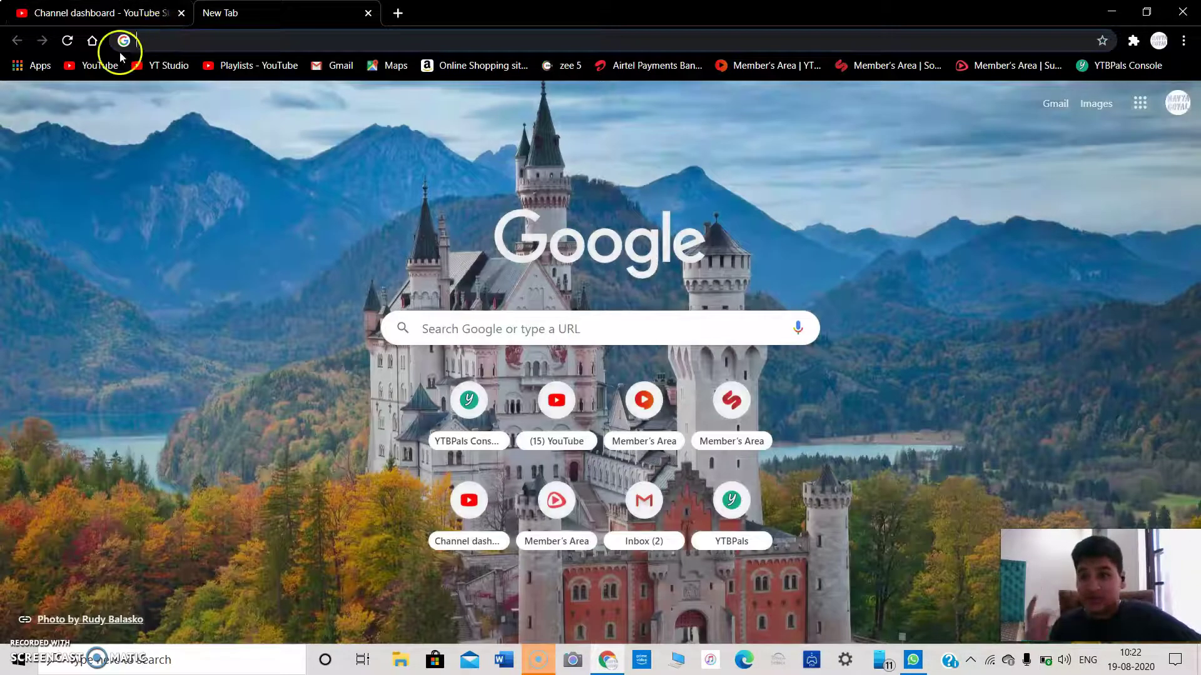
{"action": "left_click", "coordinate": [93, 65]}
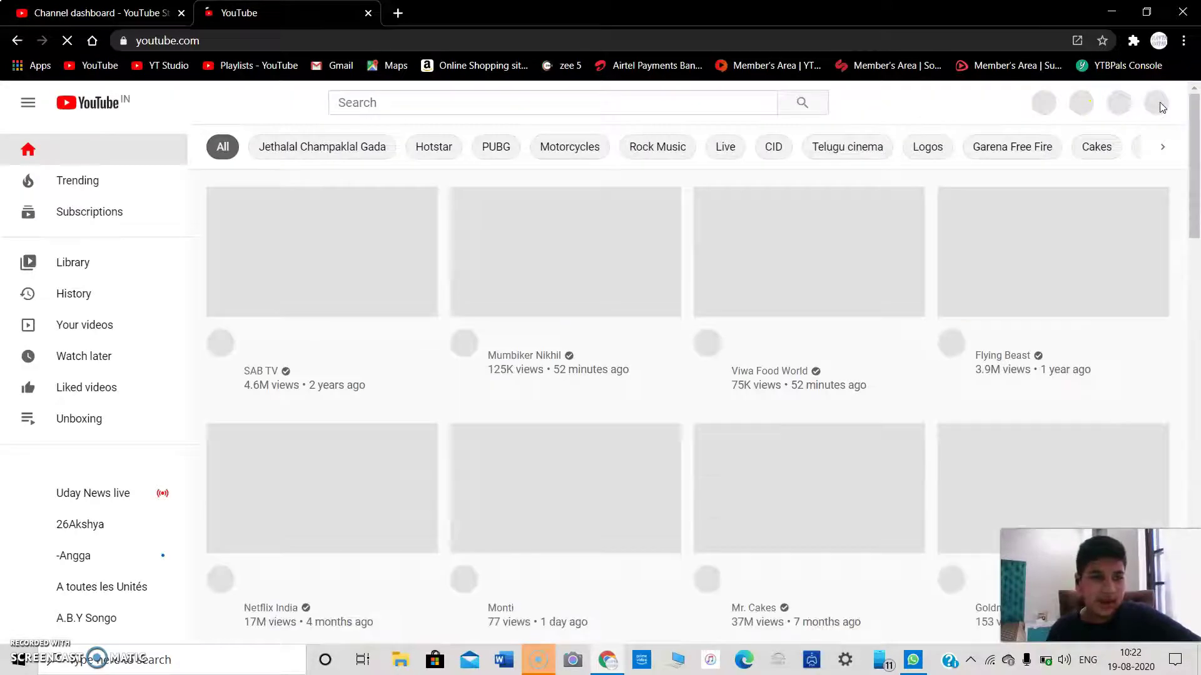
{"action": "left_click", "coordinate": [1160, 104]}
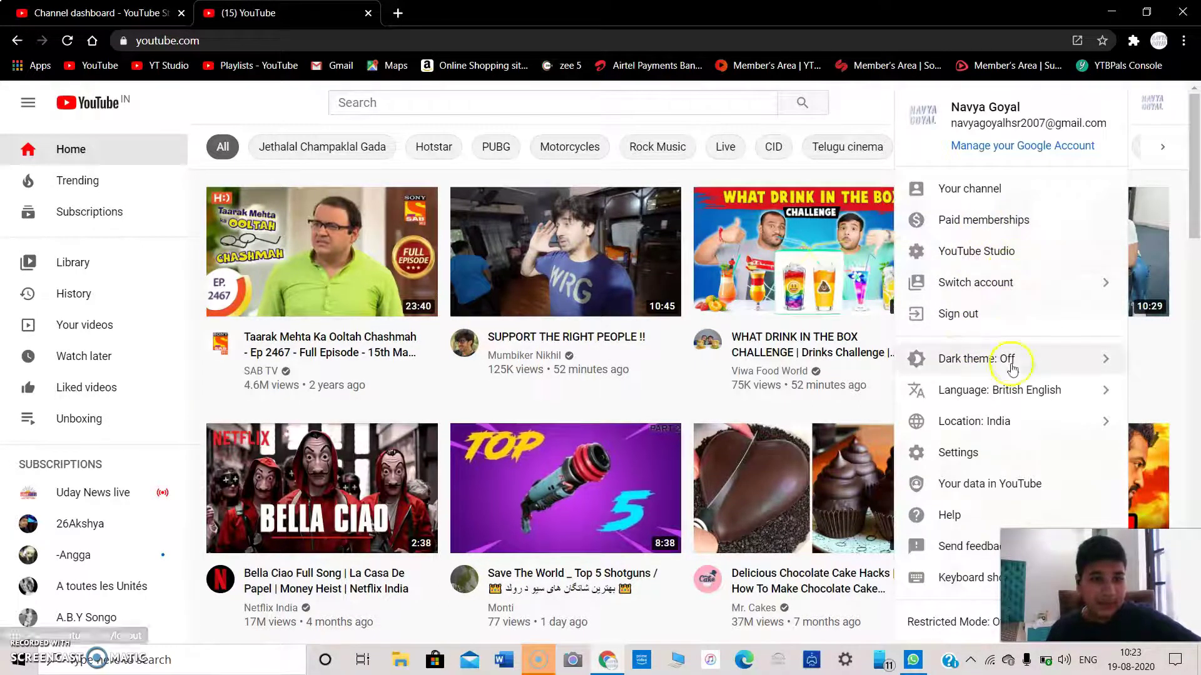
{"action": "left_click", "coordinate": [1021, 450]}
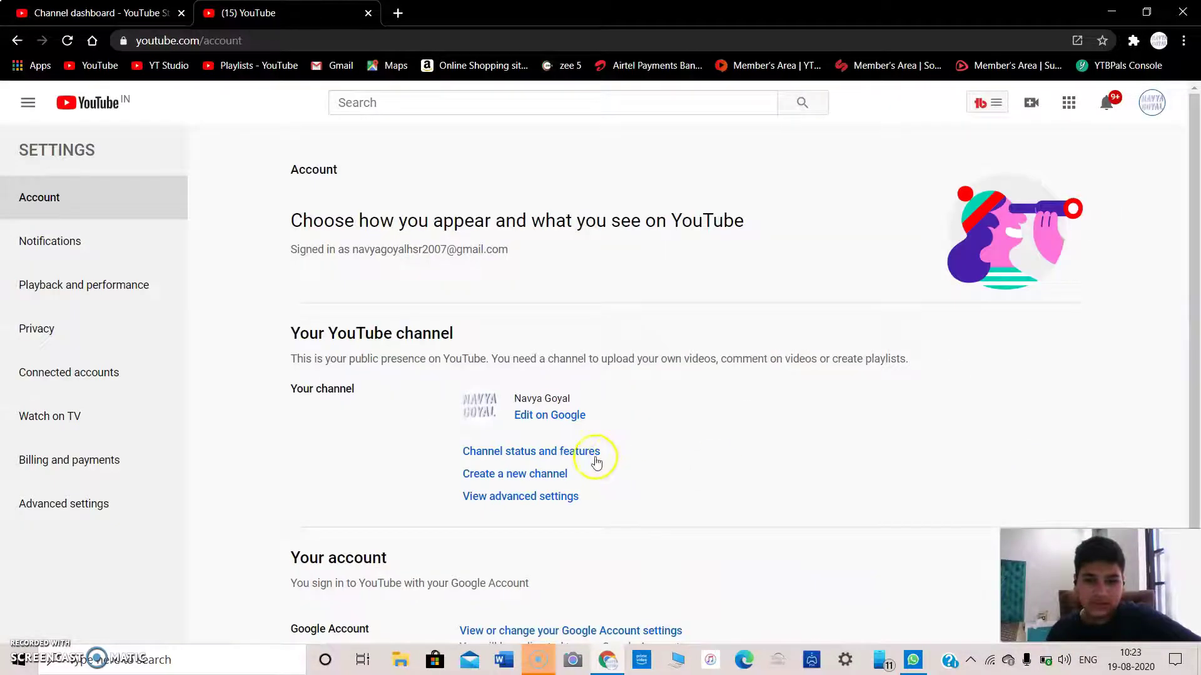
Step: From the channel status and features, enable the custom URL and start claiming it in the advanced settings
{"action": "left_click", "coordinate": [590, 459]}
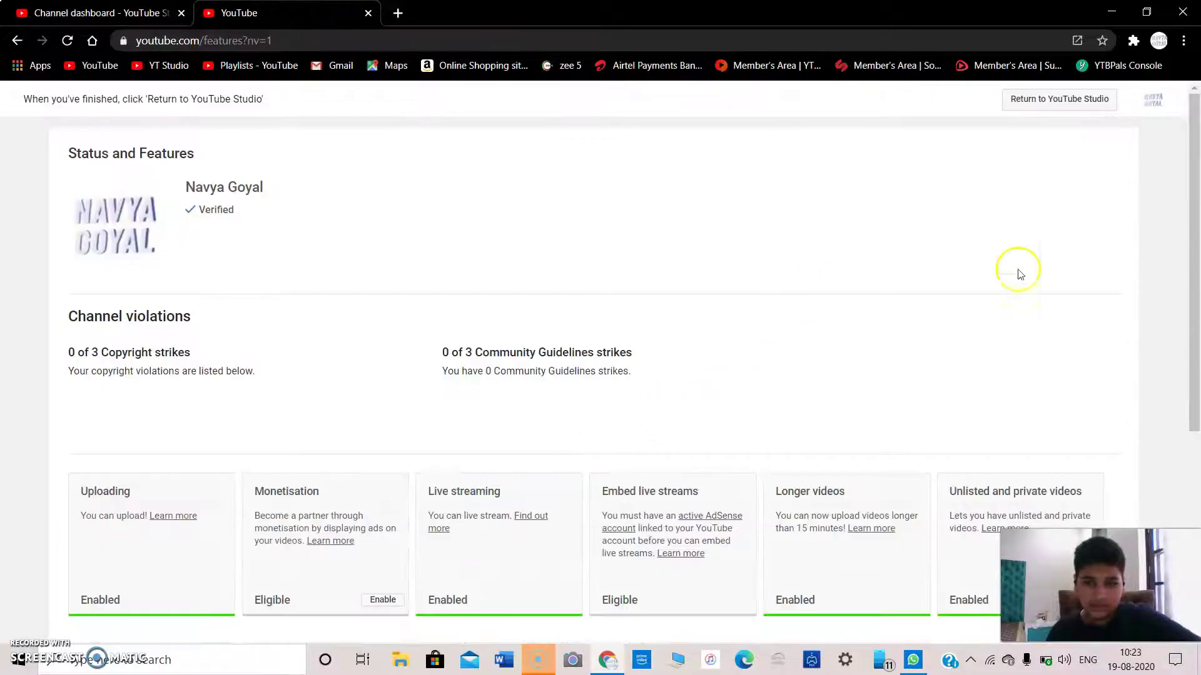
{"action": "left_click_drag", "start_coordinate": [1194, 224], "coordinate": [1196, 374]}
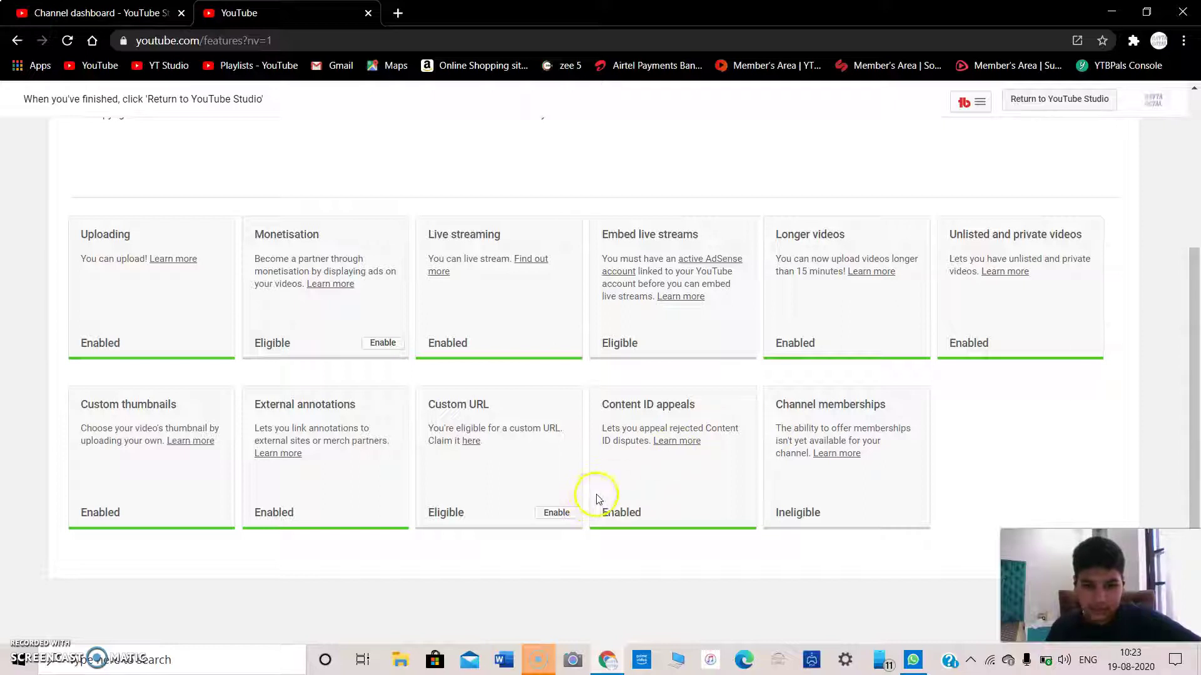
{"action": "left_click", "coordinate": [571, 512]}
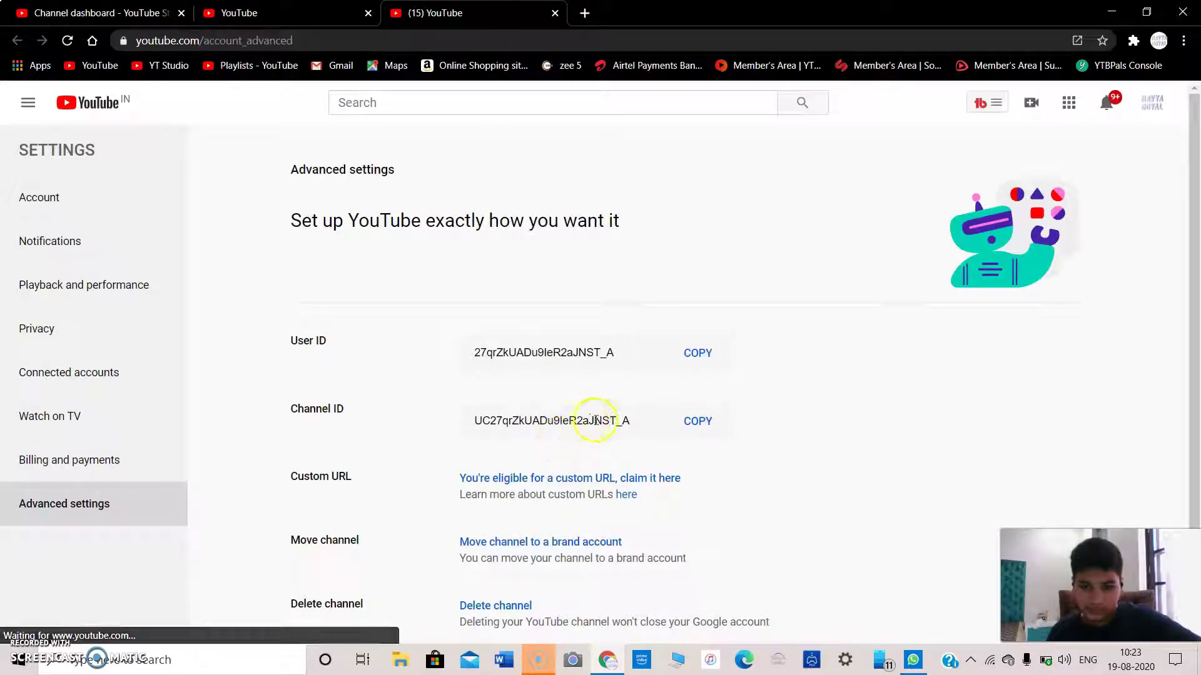
{"action": "left_click", "coordinate": [661, 478]}
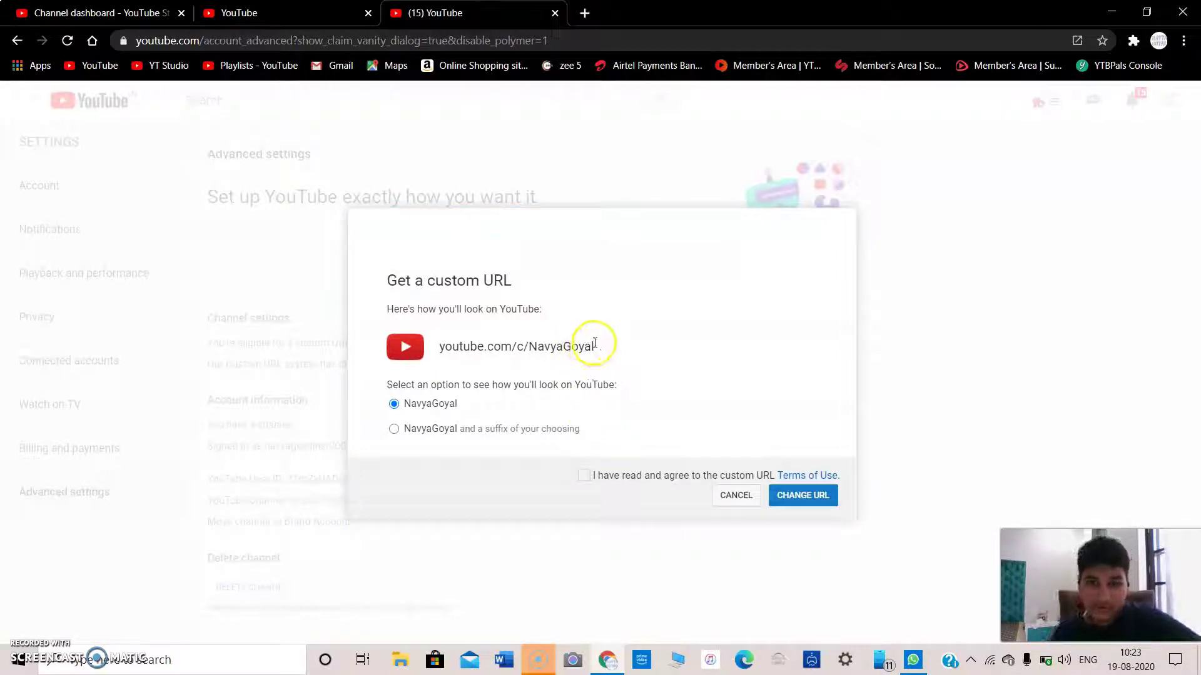
Step: Copy the proposed custom channel URL shown in the custom URL dialog
{"action": "left_click_drag", "start_coordinate": [595, 346], "coordinate": [398, 355]}
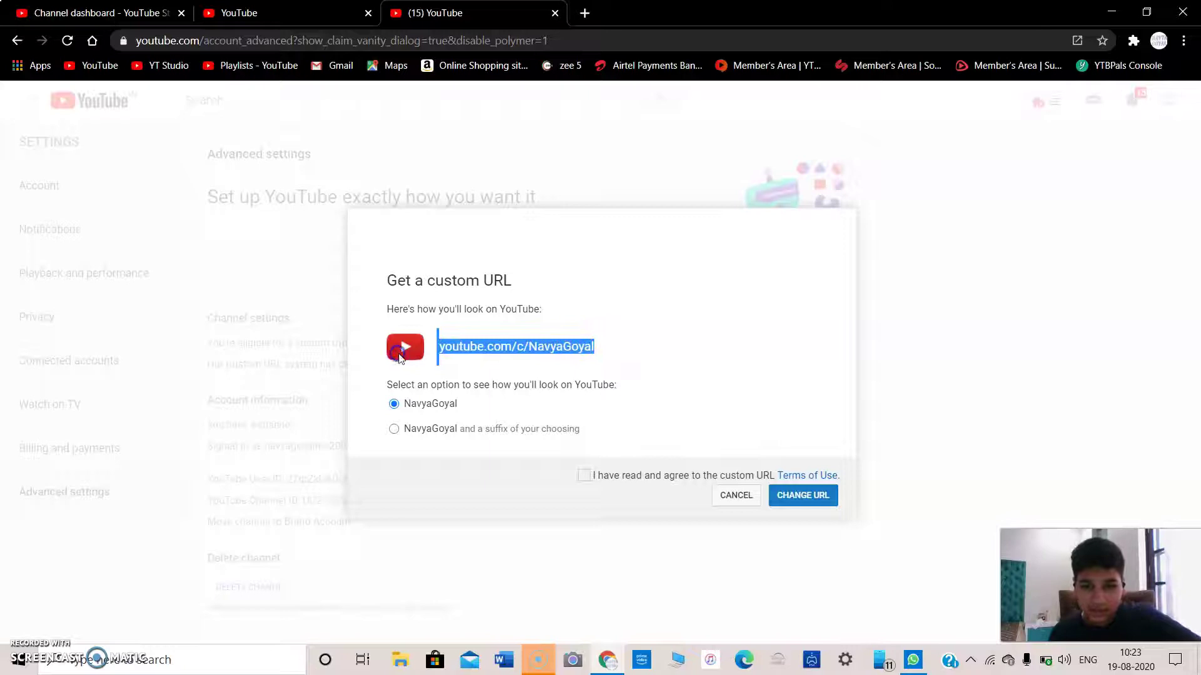
{"action": "right_click", "coordinate": [476, 348]}
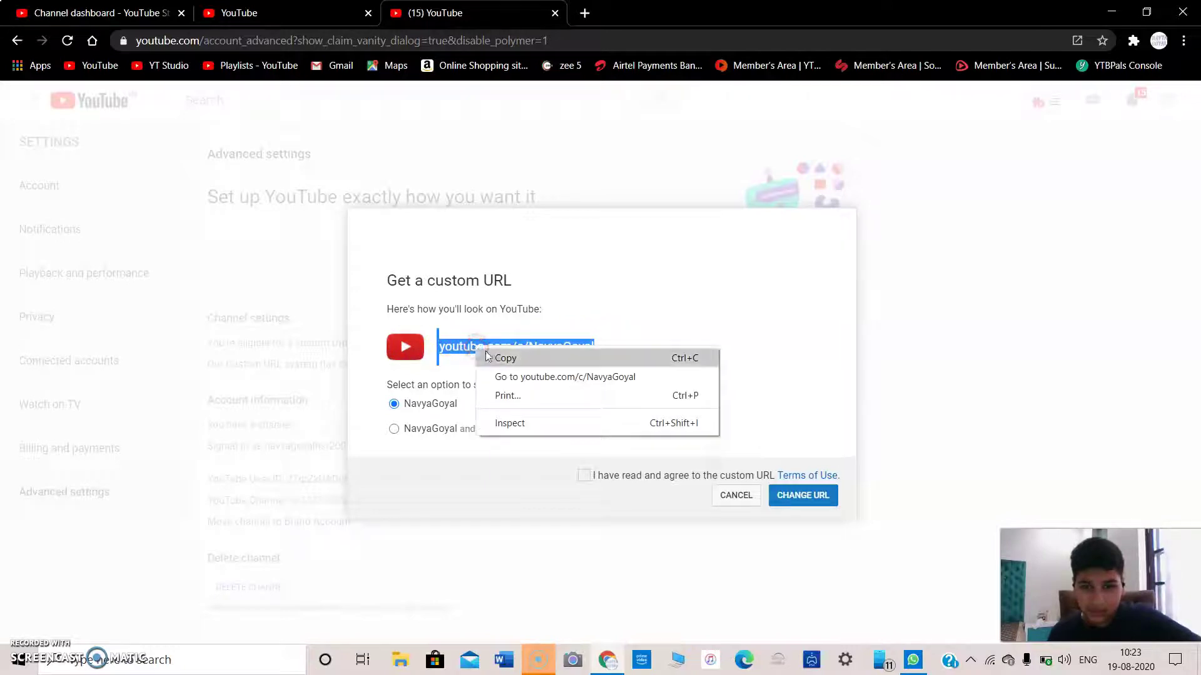
{"action": "left_click", "coordinate": [504, 359]}
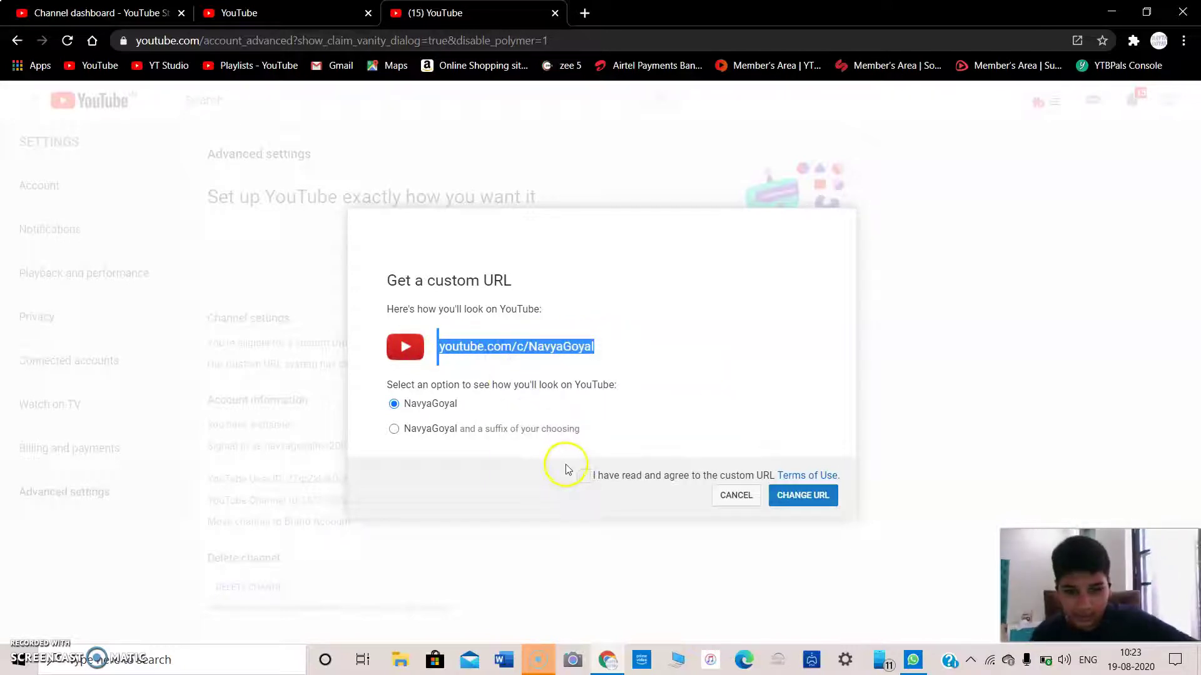
Step: Agree to the custom URL Terms of Use, then change the channel URL to the plain channel name without a suffix and confirm the choice
{"action": "left_click", "coordinate": [393, 429]}
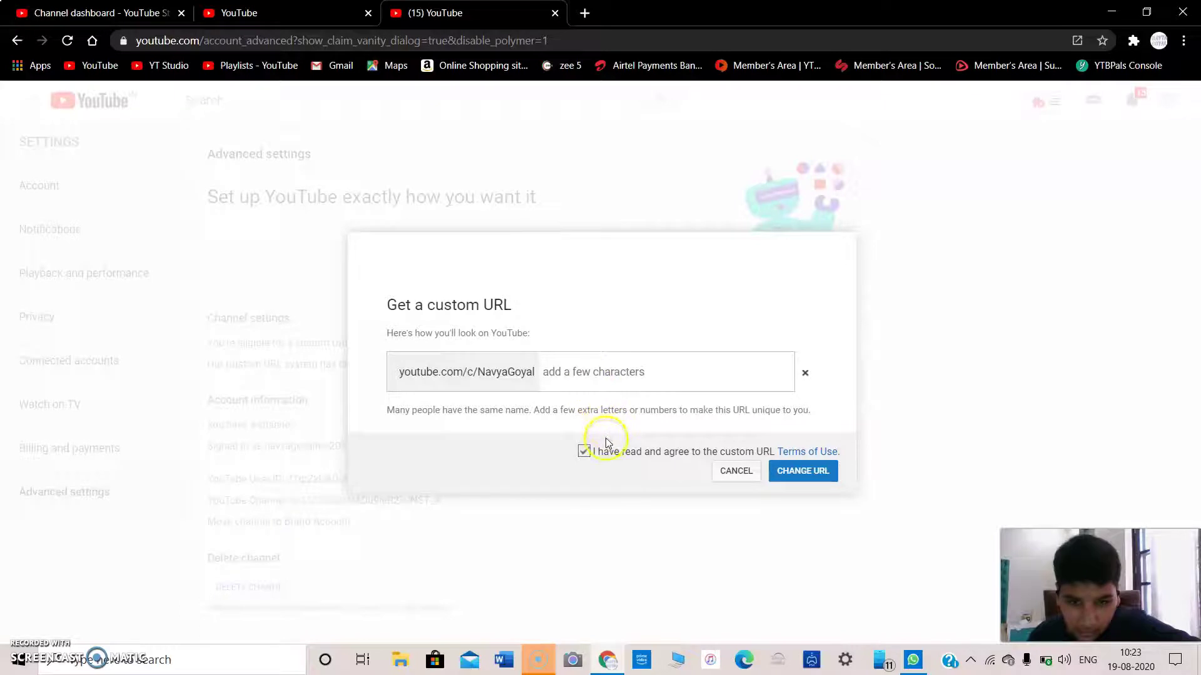
{"action": "left_click", "coordinate": [804, 374]}
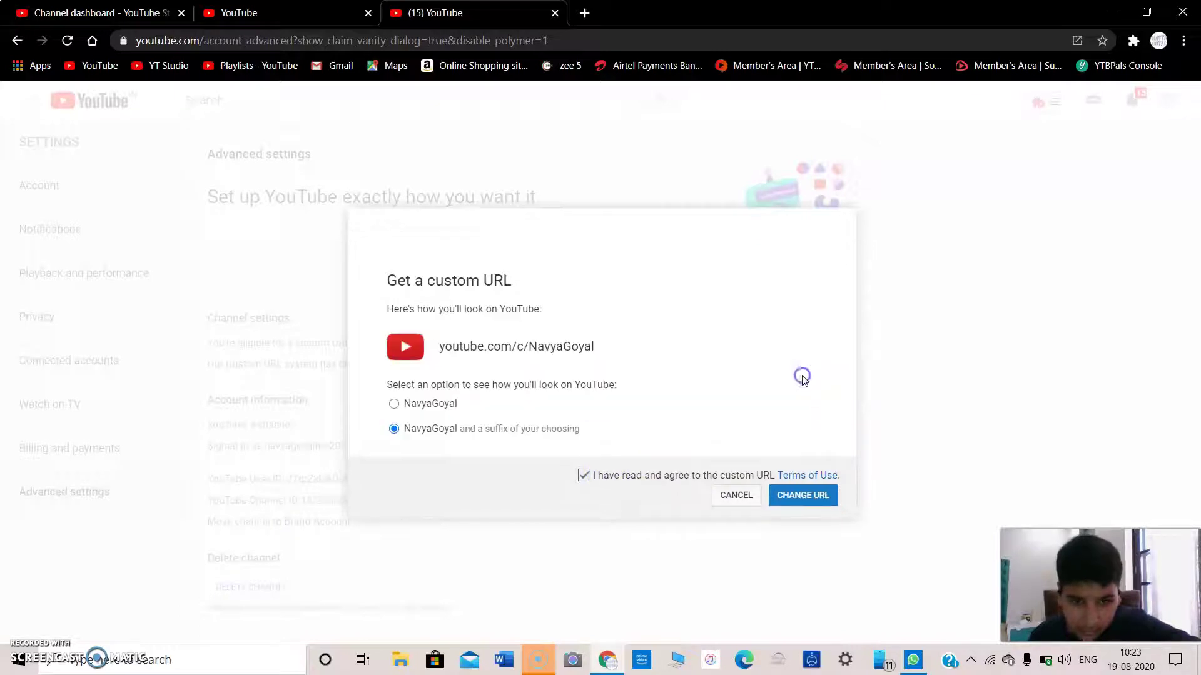
{"action": "left_click", "coordinate": [794, 505]}
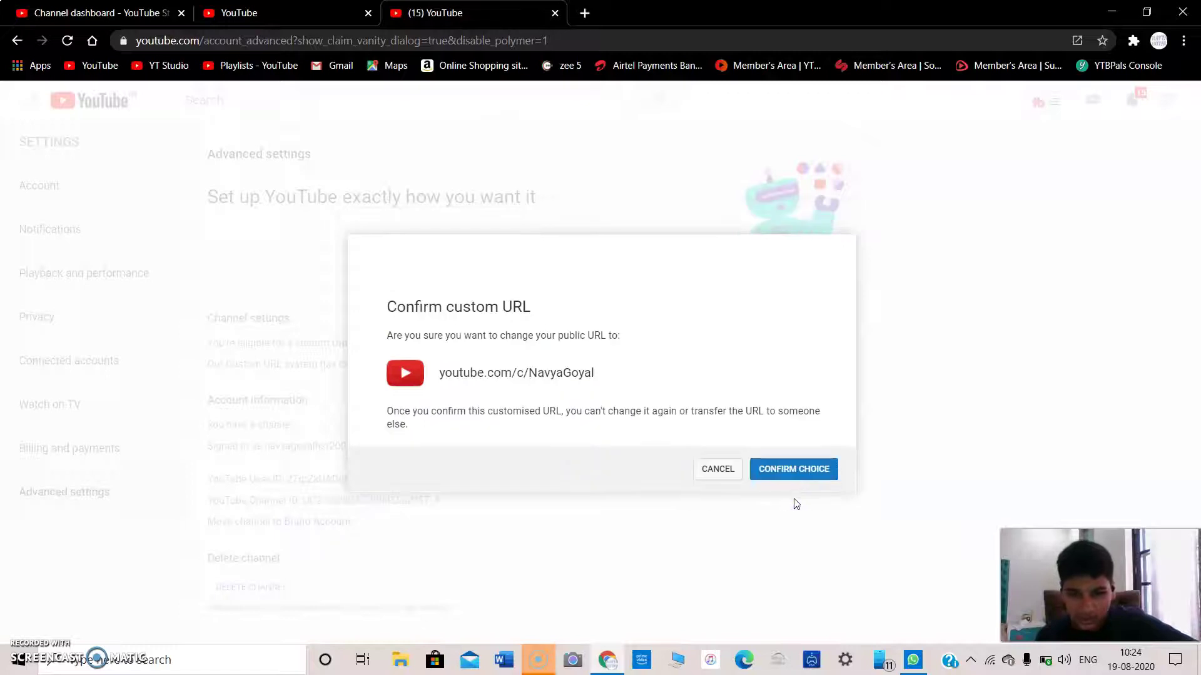
{"action": "left_click", "coordinate": [795, 470]}
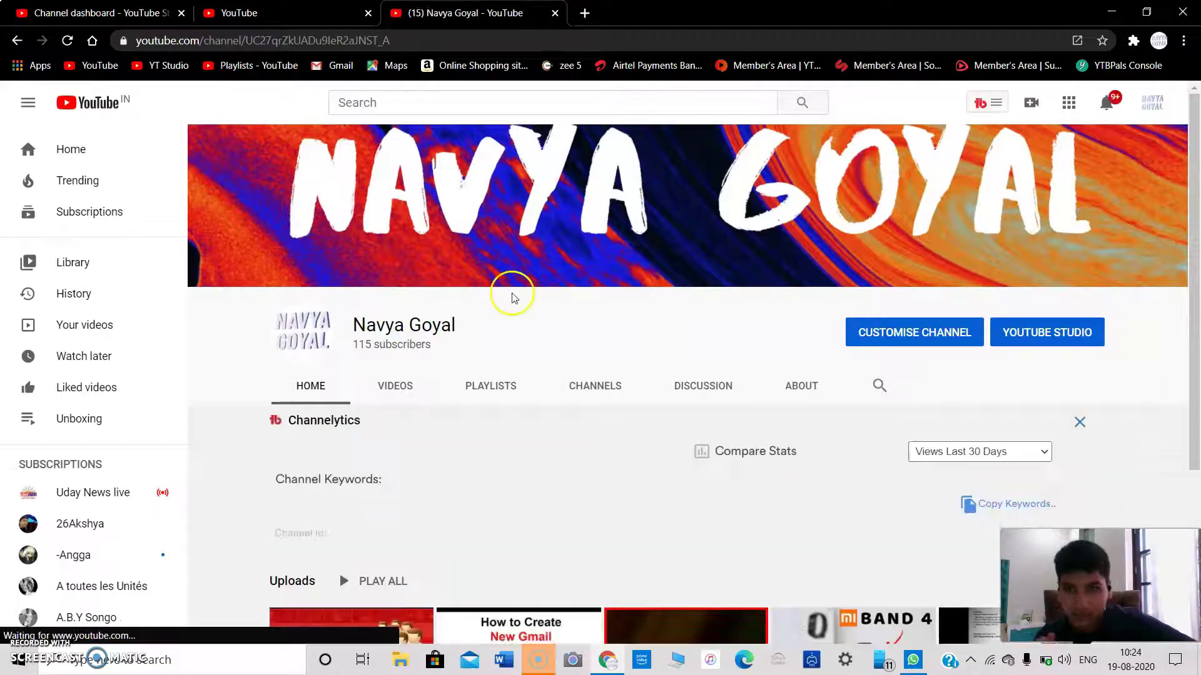
Step: Try to open the channel in a new tab by entering youtube.com.c/ followed by the channel name
{"action": "left_click", "coordinate": [67, 40]}
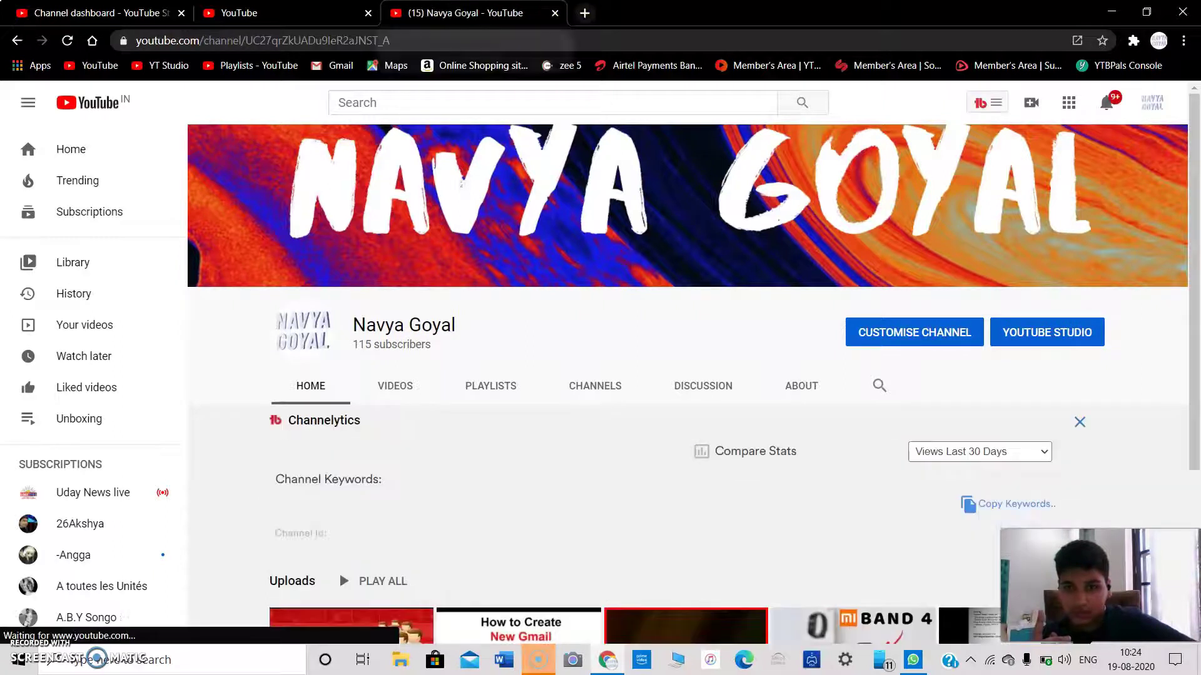
{"action": "left_click", "coordinate": [584, 12]}
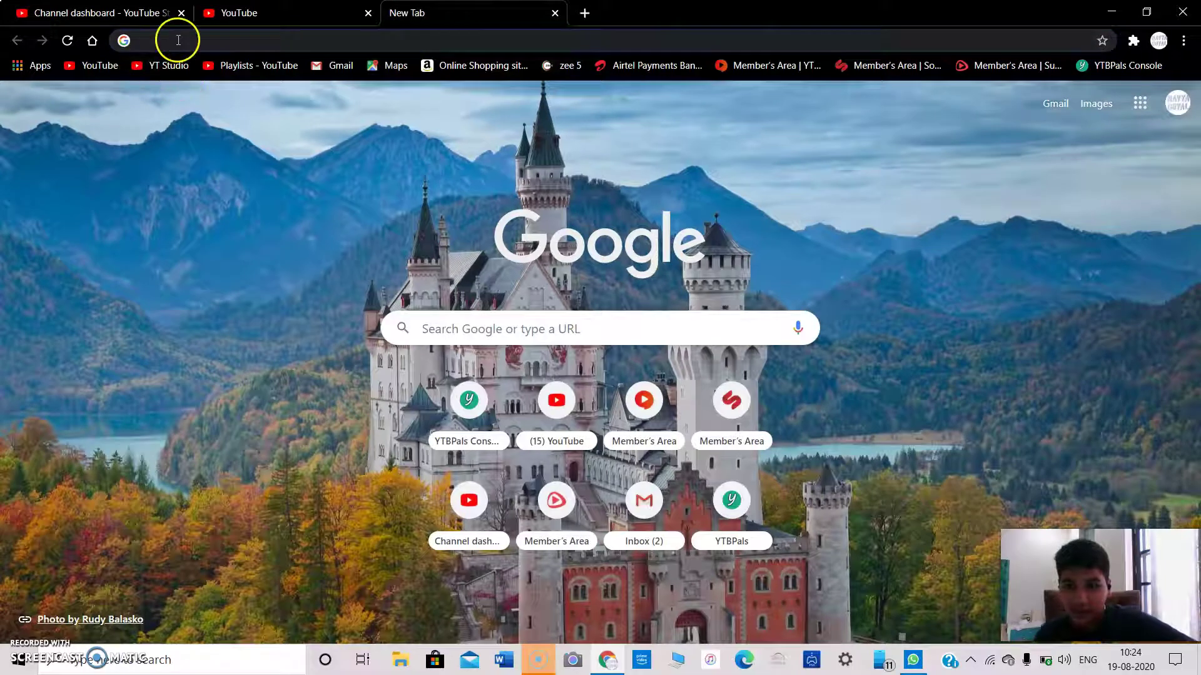
{"action": "type", "text": "you"}
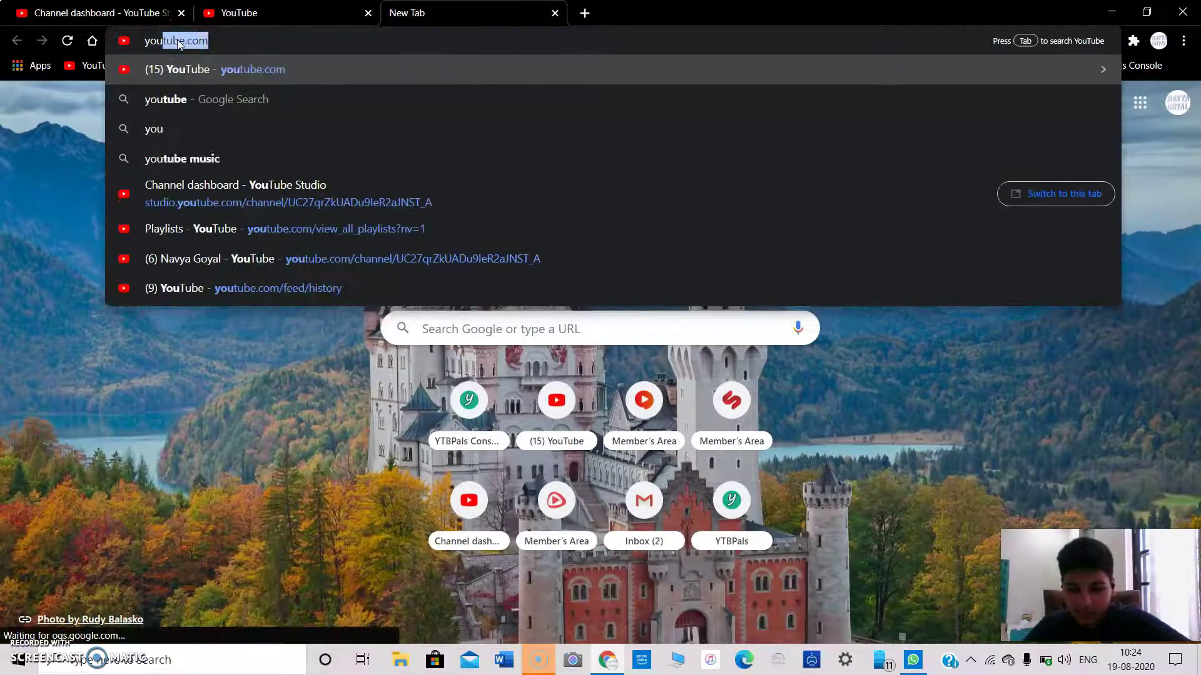
{"action": "type", "text": "tube."}
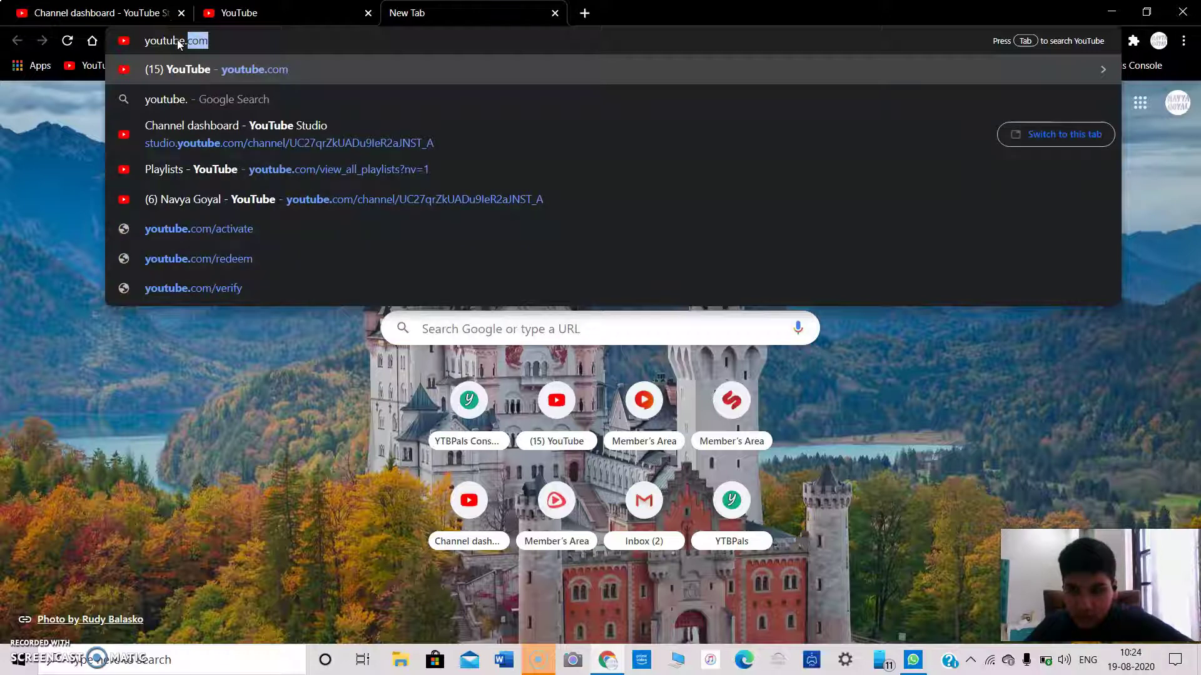
{"action": "type", "text": "com"}
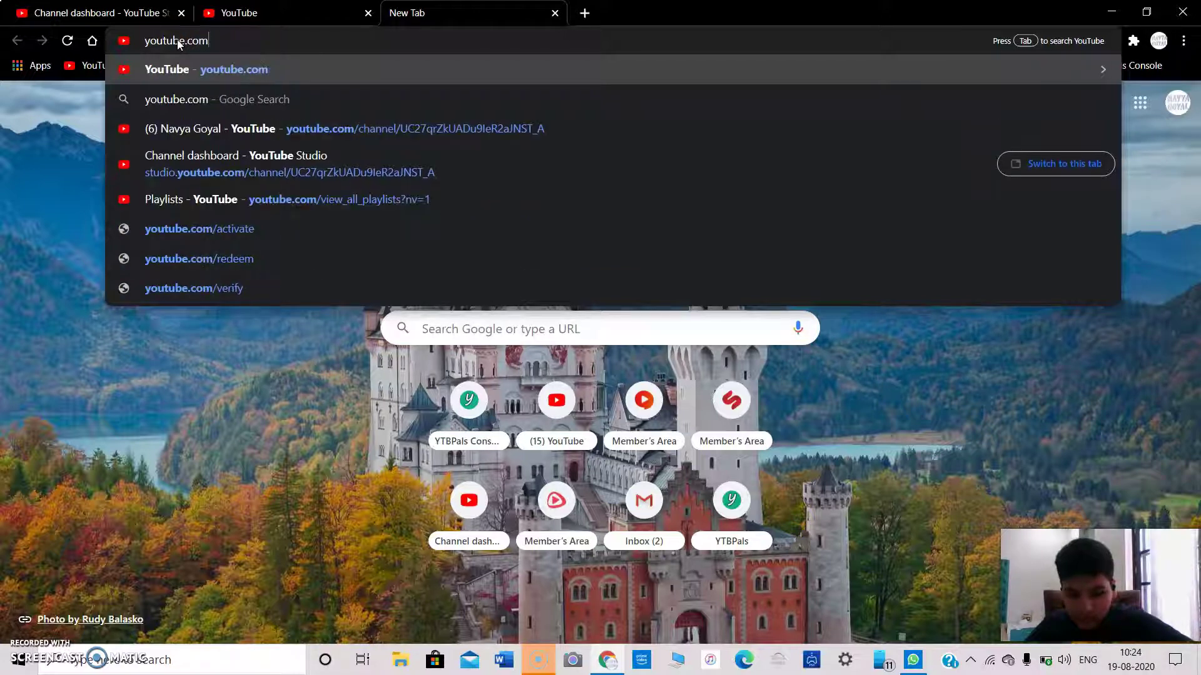
{"action": "type", "text": ".c/"}
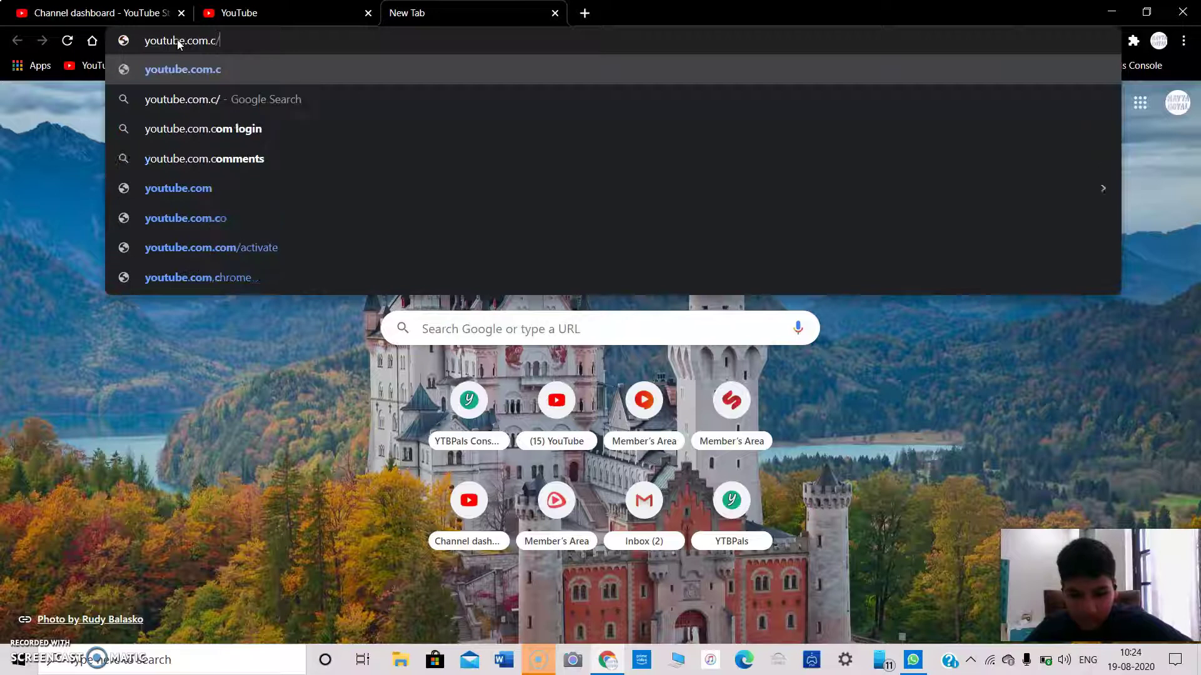
{"action": "type", "text": "NavyaGoyal"}
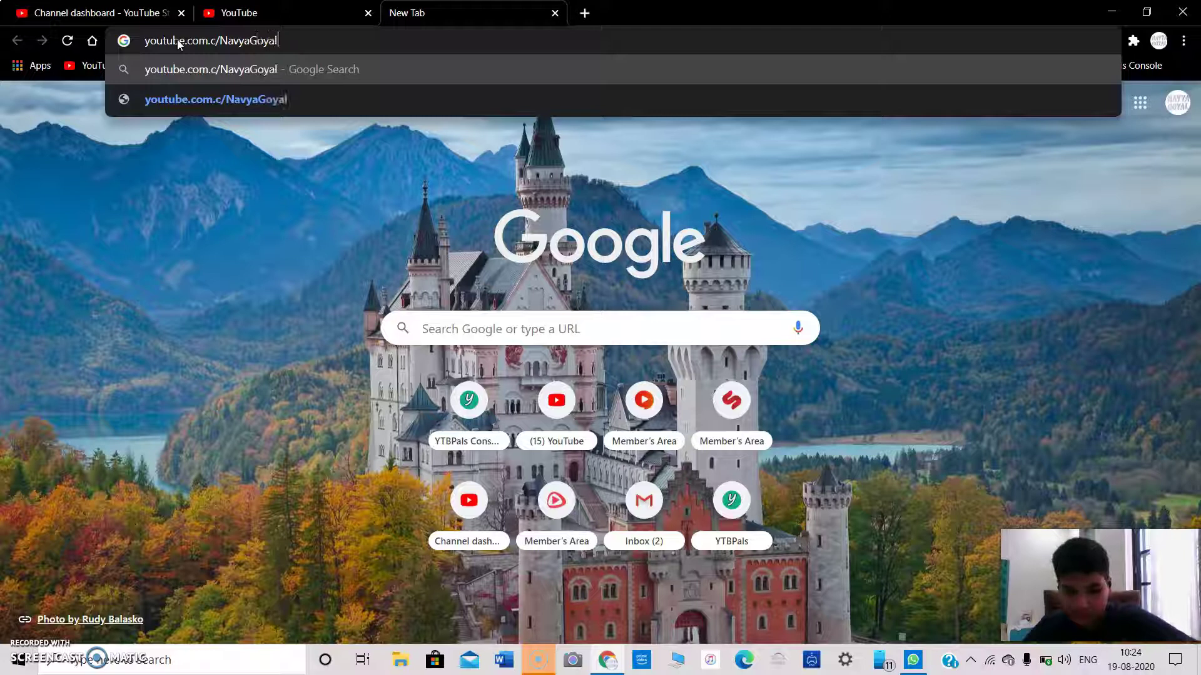
{"action": "key", "text": "Return"}
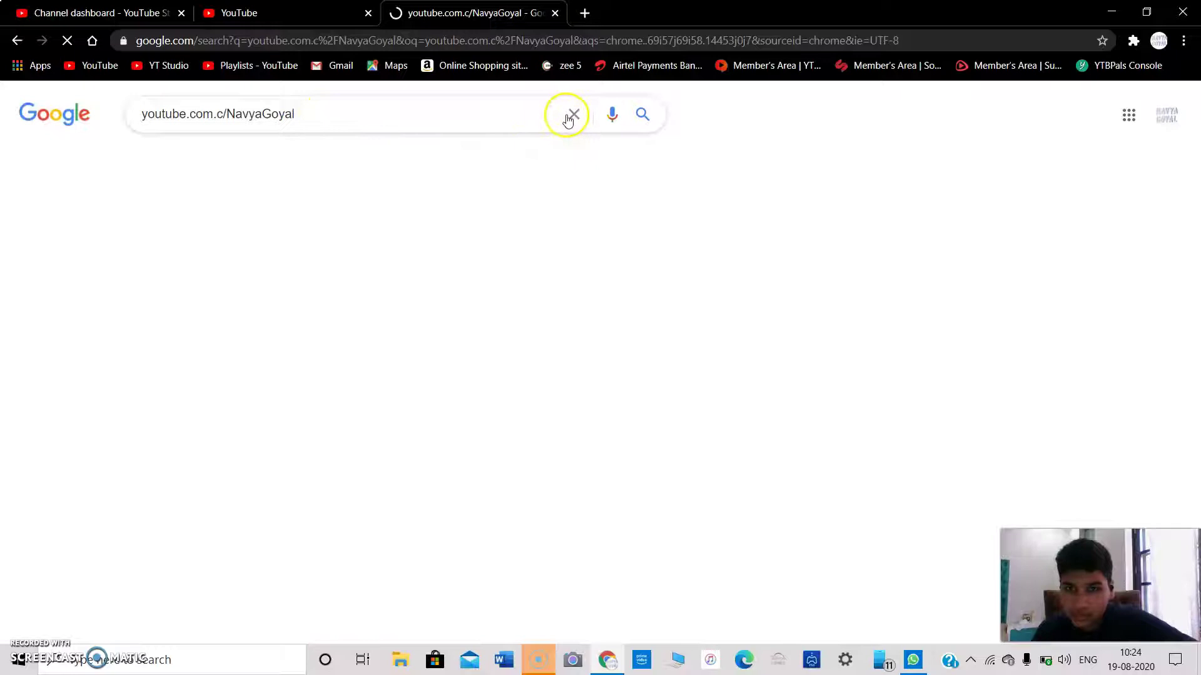
Step: Replace the Google search text with the copied custom URL and search for it
{"action": "right_click", "coordinate": [474, 110]}
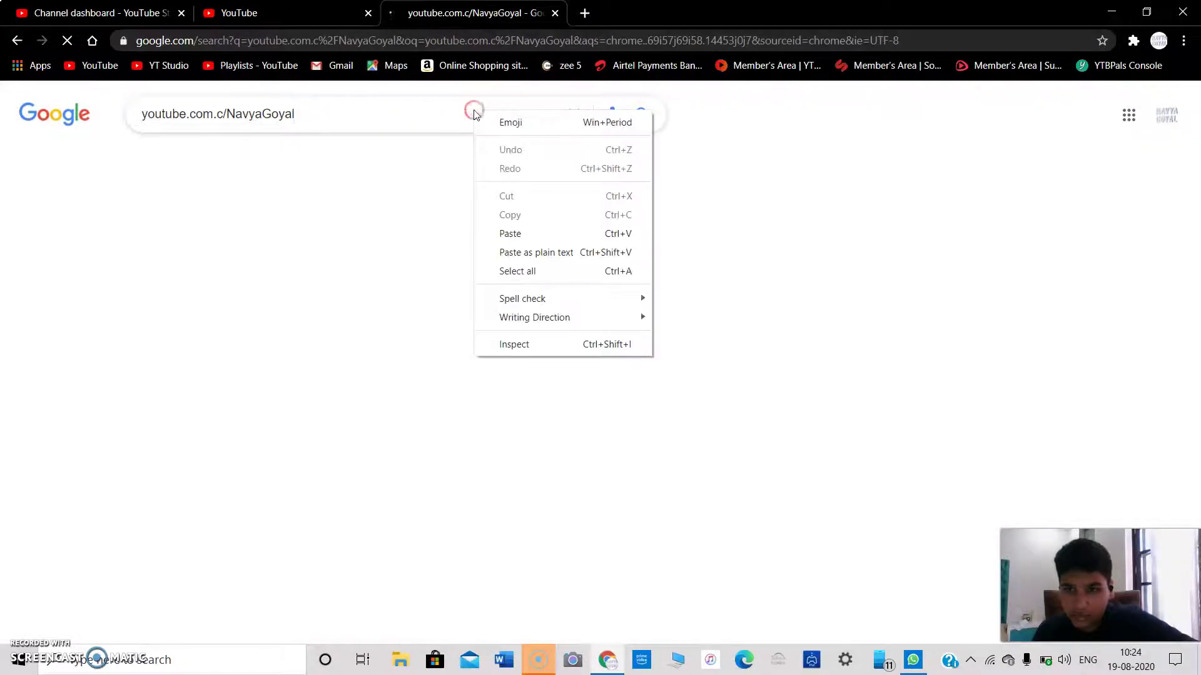
{"action": "left_click", "coordinate": [407, 110]}
{"action": "key", "text": "ctrl+a"}
{"action": "right_click", "coordinate": [407, 111]}
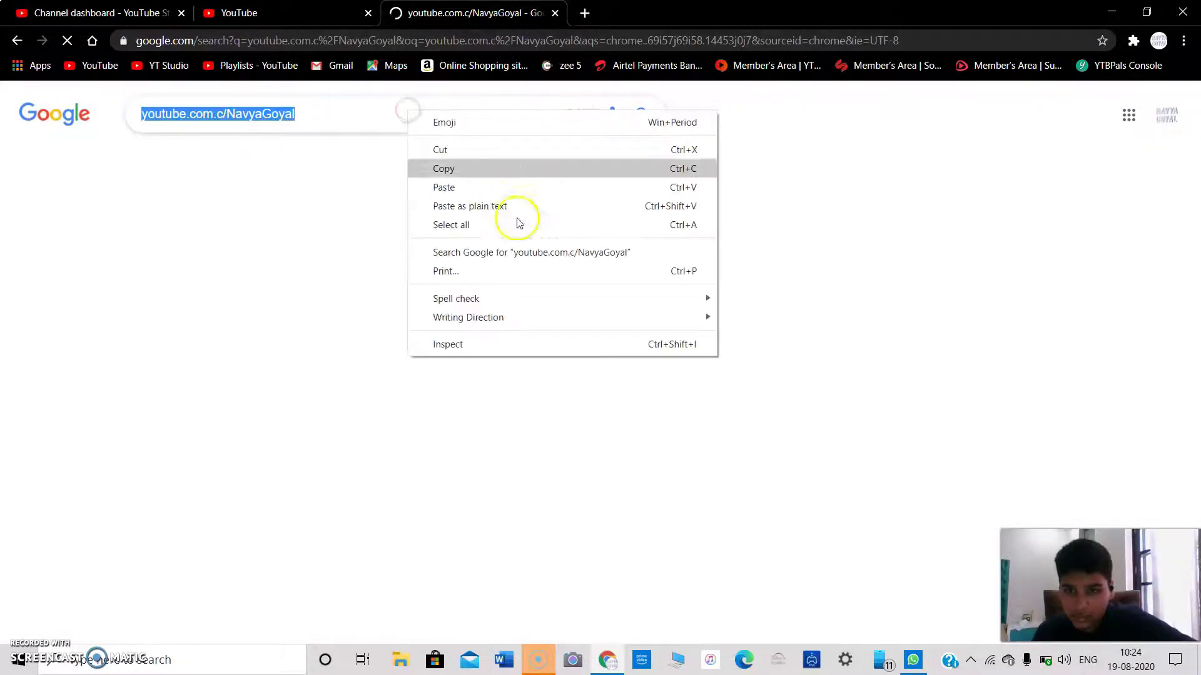
{"action": "left_click", "coordinate": [507, 188]}
{"action": "left_click", "coordinate": [491, 130]}
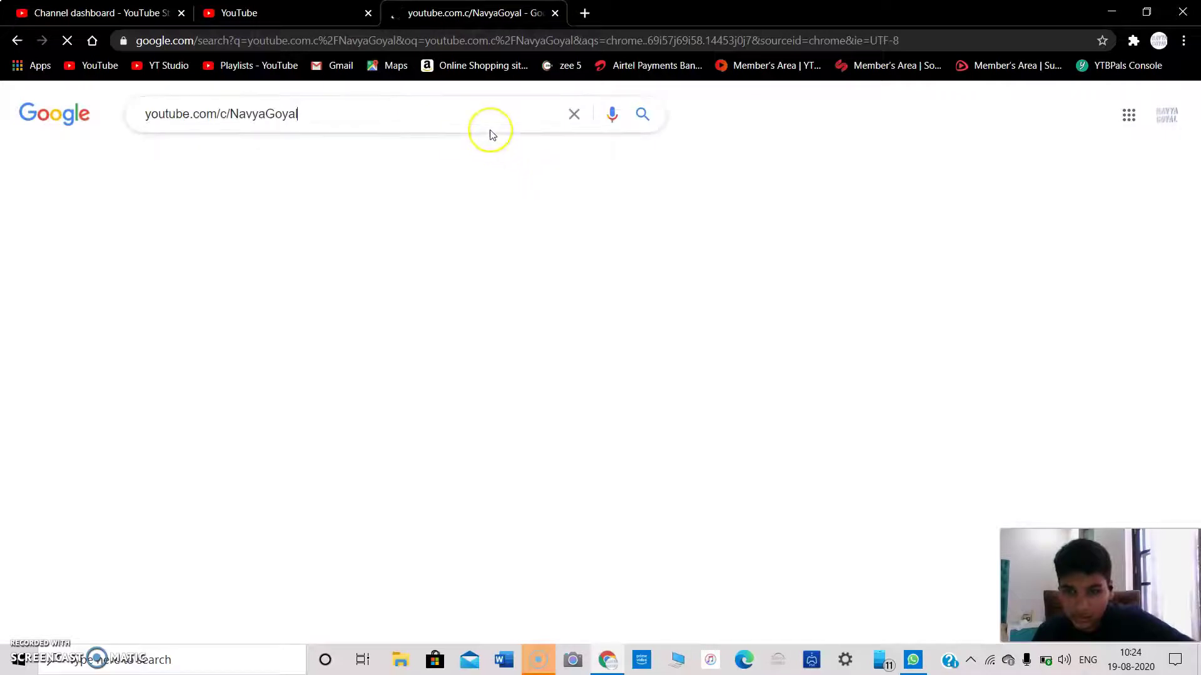
{"action": "key", "text": "Return"}
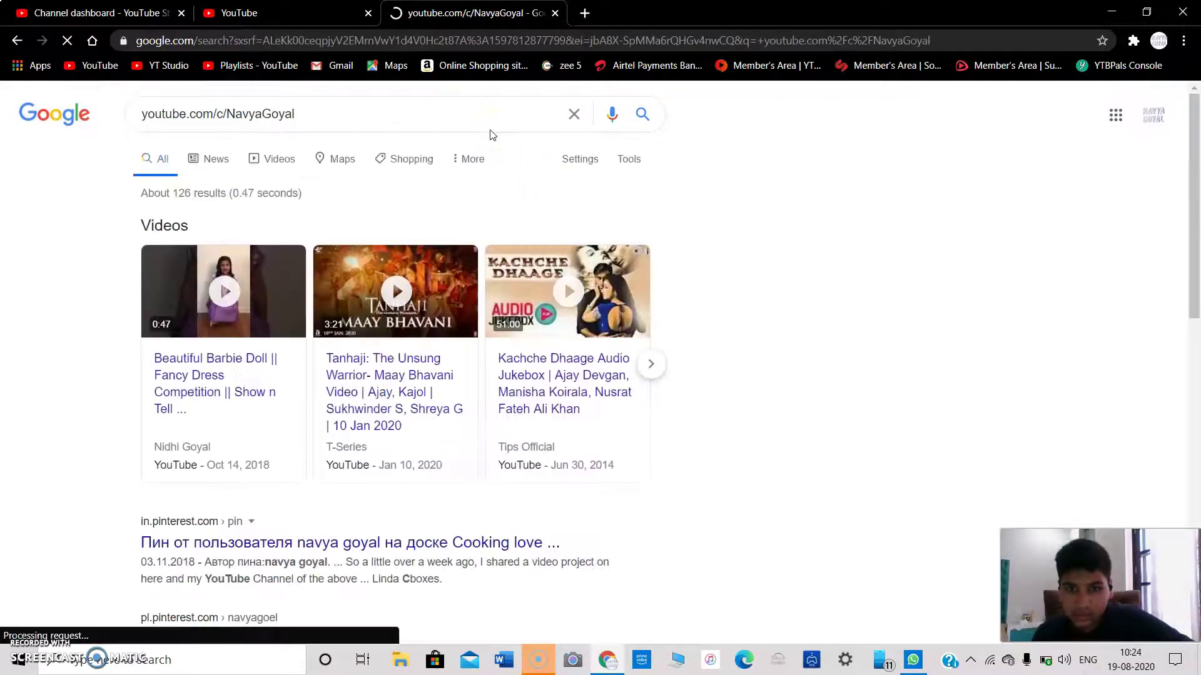
{"action": "left_click", "coordinate": [491, 115]}
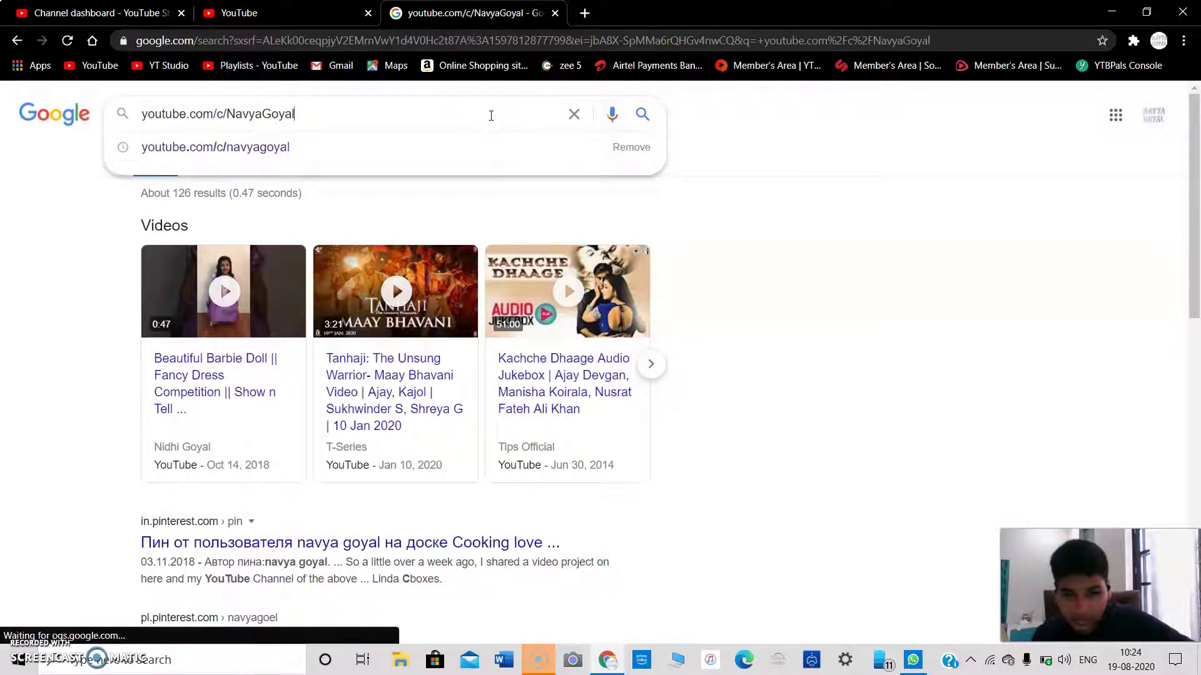
{"action": "key", "text": "Return"}
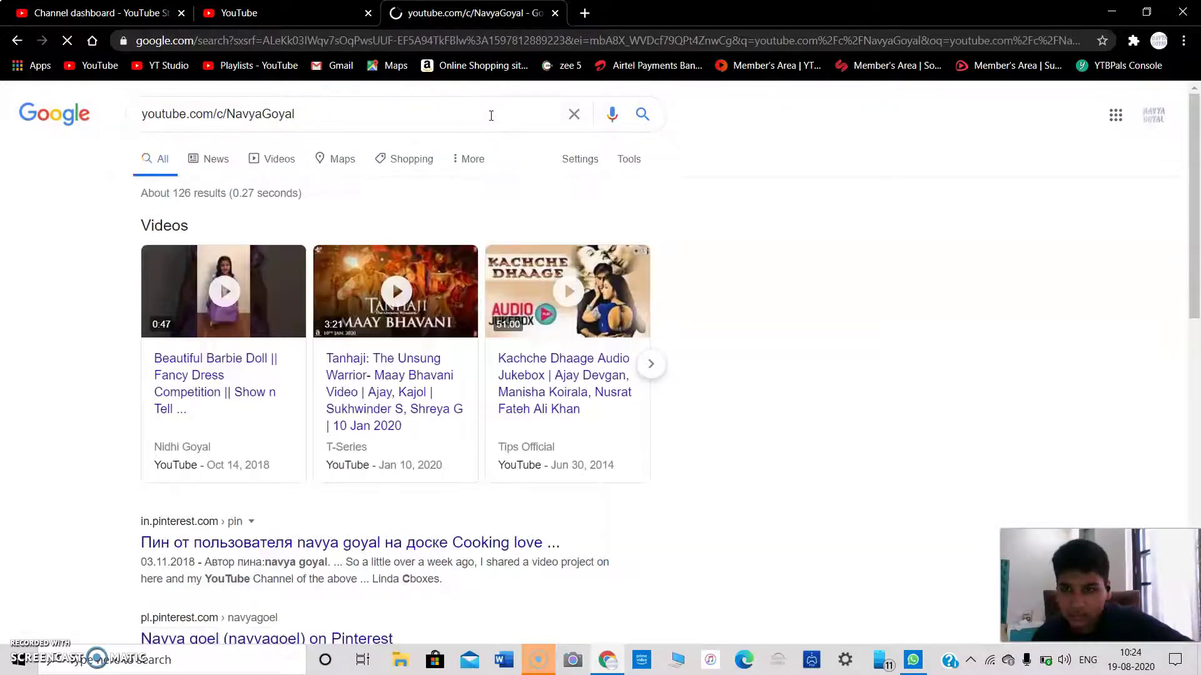
Step: Replace the browser's page address with the copied custom URL and load the channel page
{"action": "left_click", "coordinate": [469, 39]}
{"action": "left_click_drag", "start_coordinate": [467, 33], "coordinate": [468, 38]}
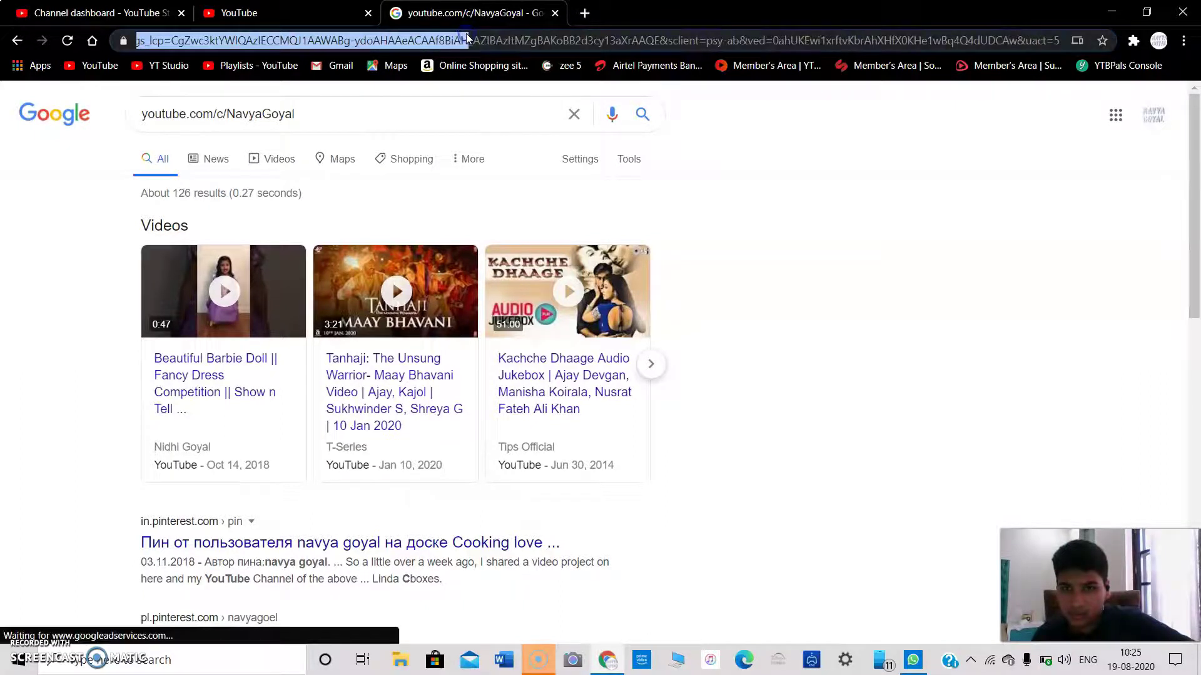
{"action": "double_click", "coordinate": [522, 39]}
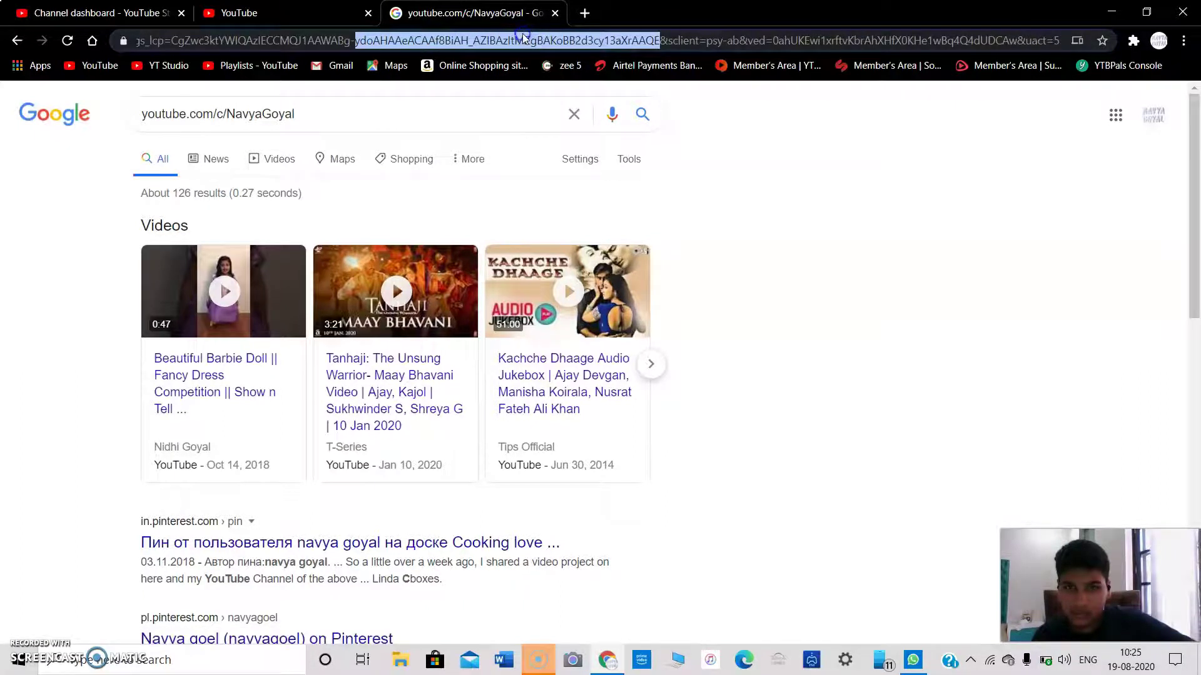
{"action": "triple_click", "coordinate": [523, 39]}
{"action": "right_click", "coordinate": [523, 34]}
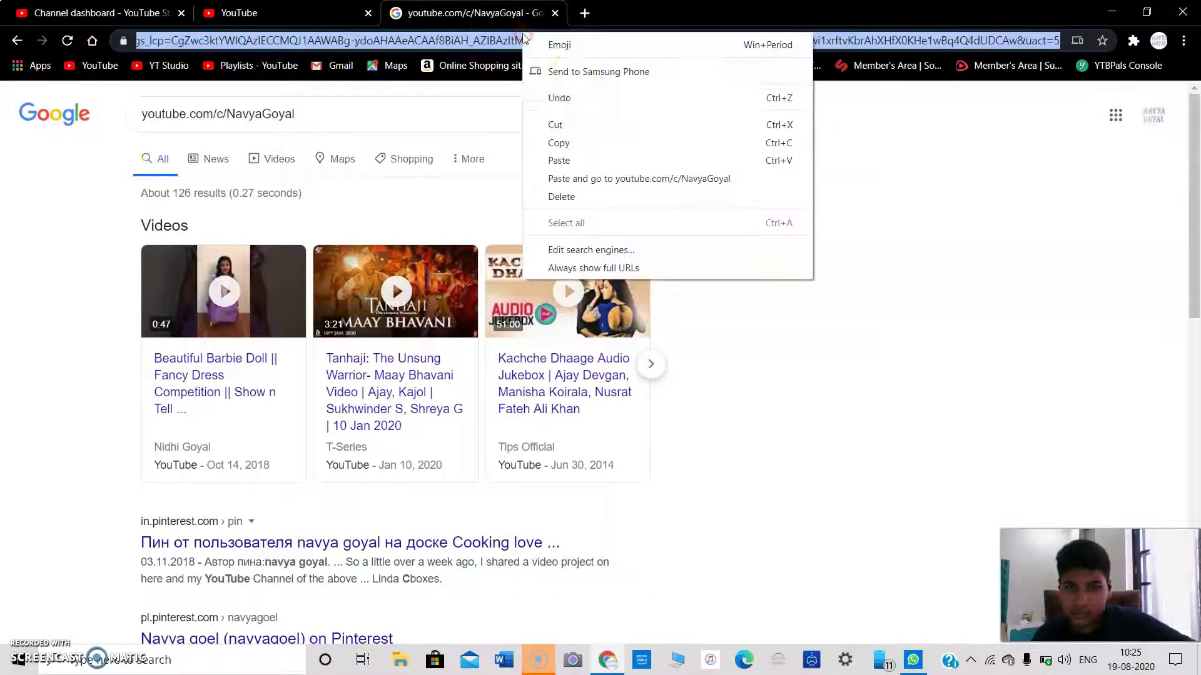
{"action": "left_click", "coordinate": [636, 161]}
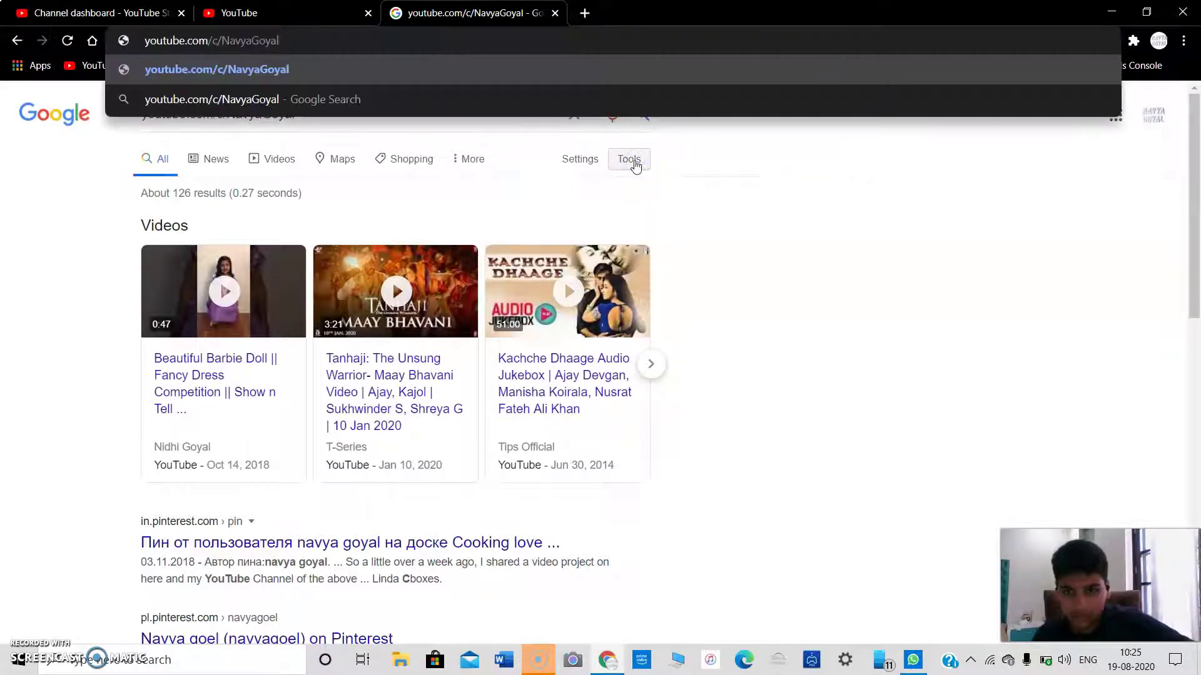
{"action": "key", "text": "Return"}
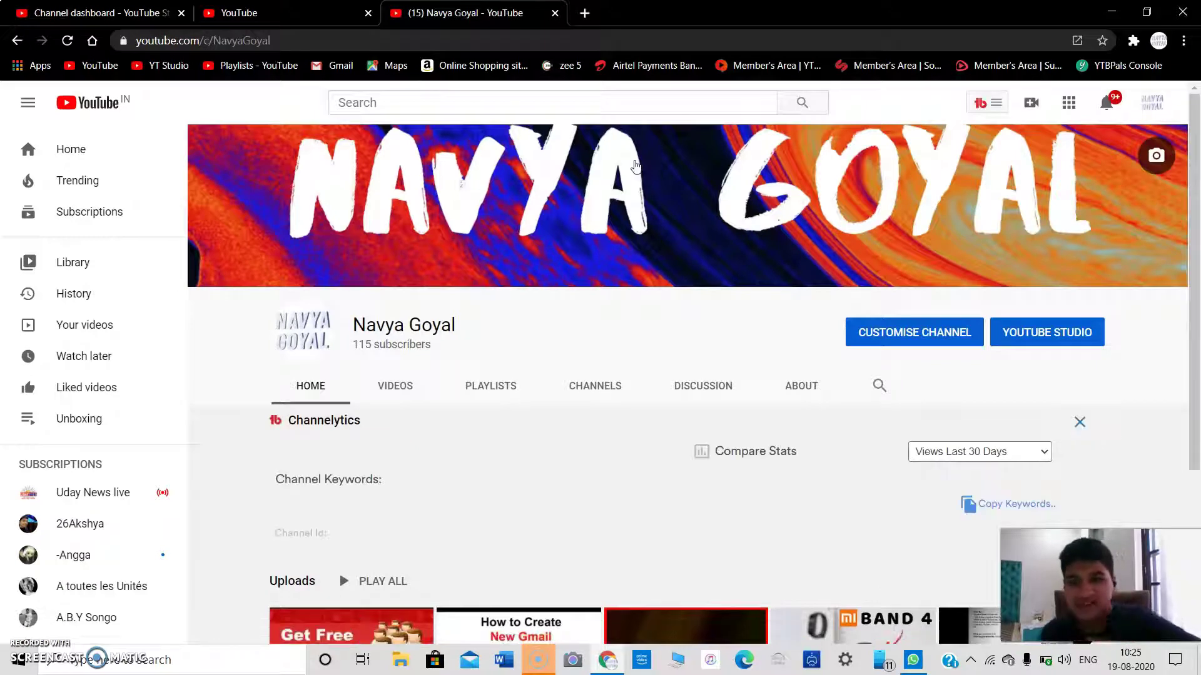
Step: Reload the channel features page, then open YouTube in a new tab and go to the signed-in account's own channel page
{"action": "left_click", "coordinate": [296, 14]}
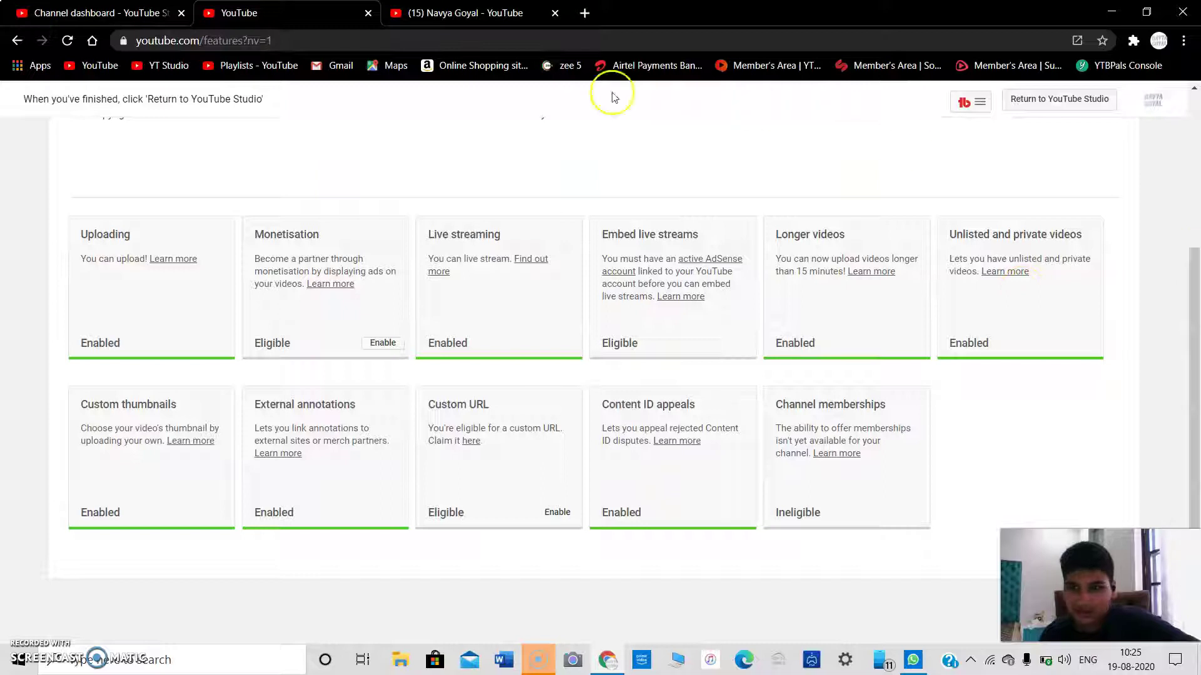
{"action": "left_click", "coordinate": [68, 40]}
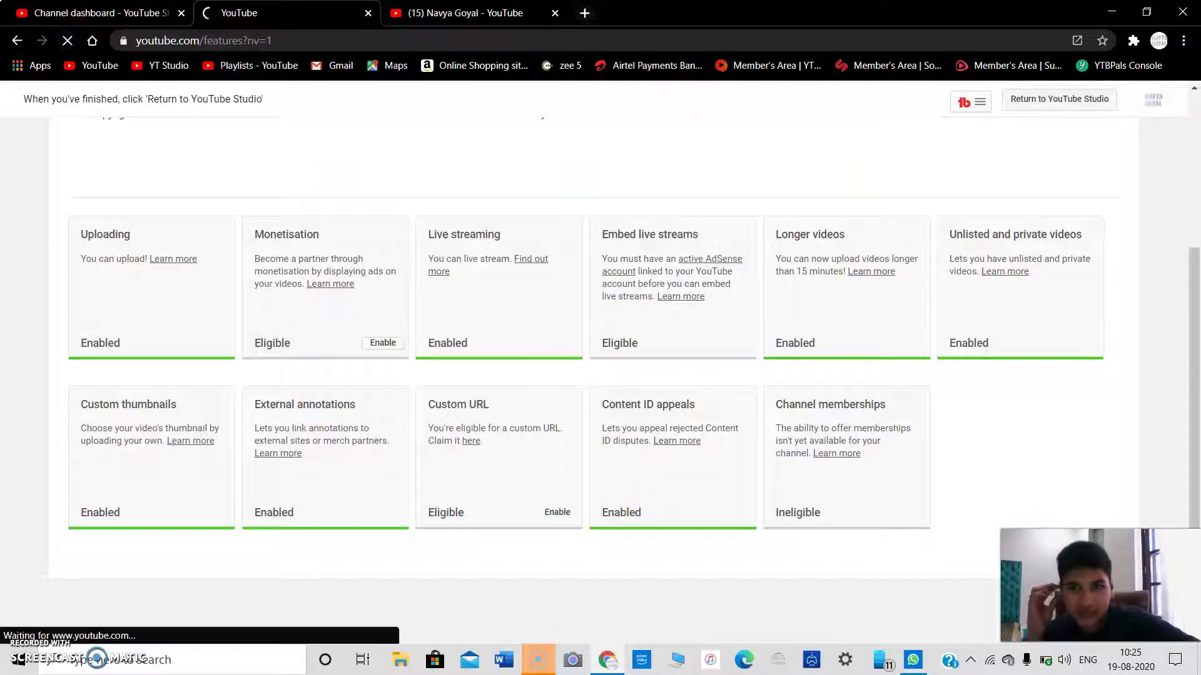
{"action": "left_click", "coordinate": [585, 12]}
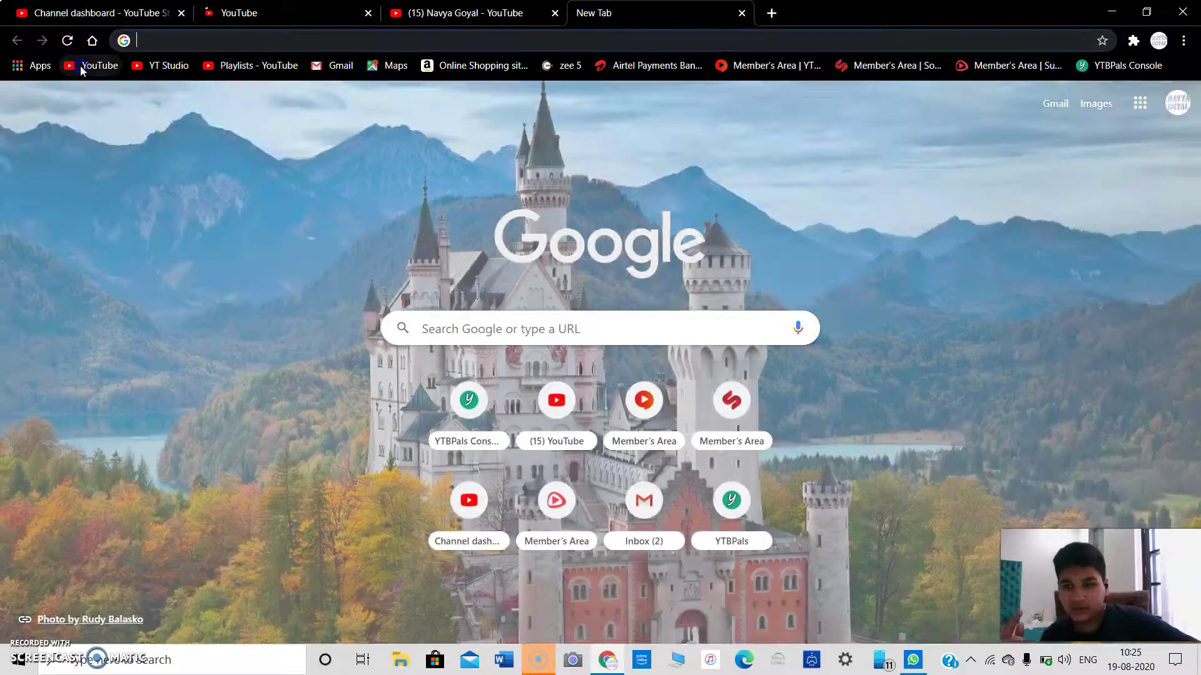
{"action": "left_click", "coordinate": [82, 68]}
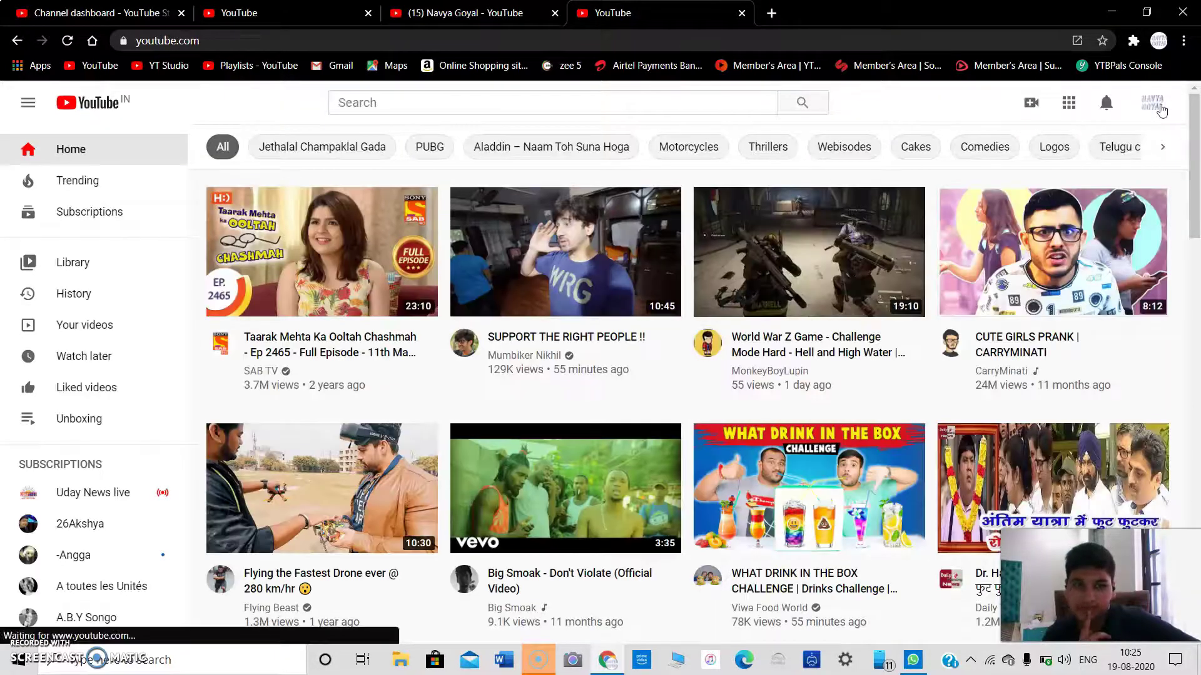
{"action": "left_click", "coordinate": [1158, 105]}
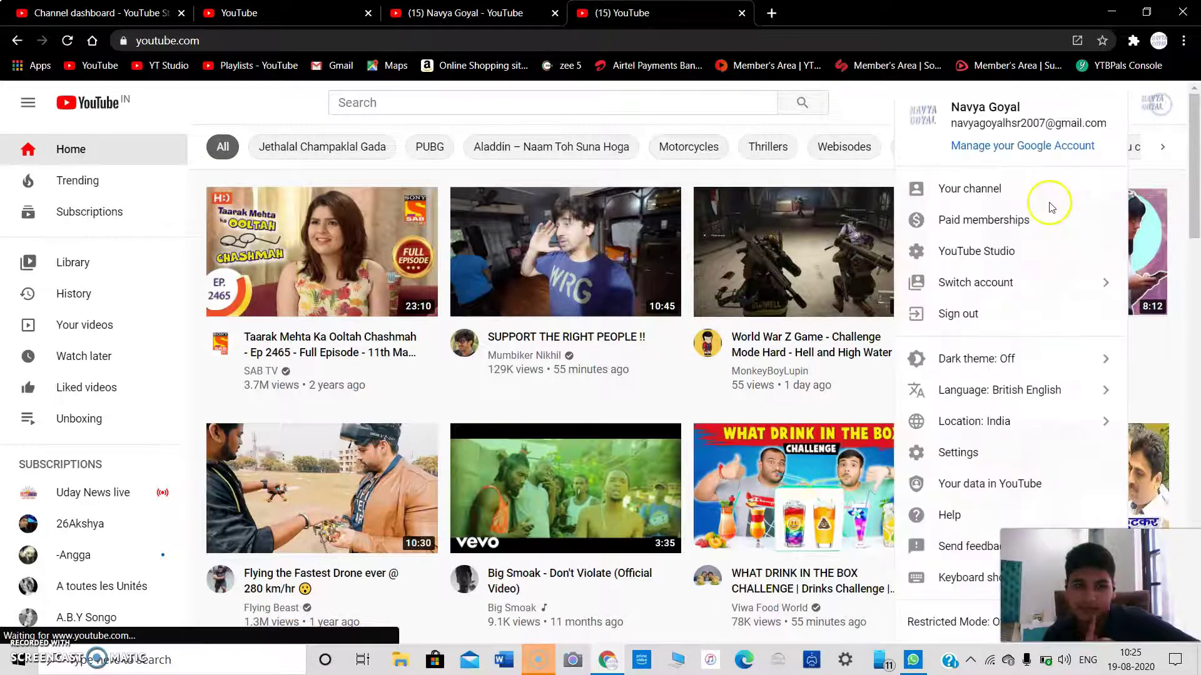
{"action": "left_click", "coordinate": [978, 205]}
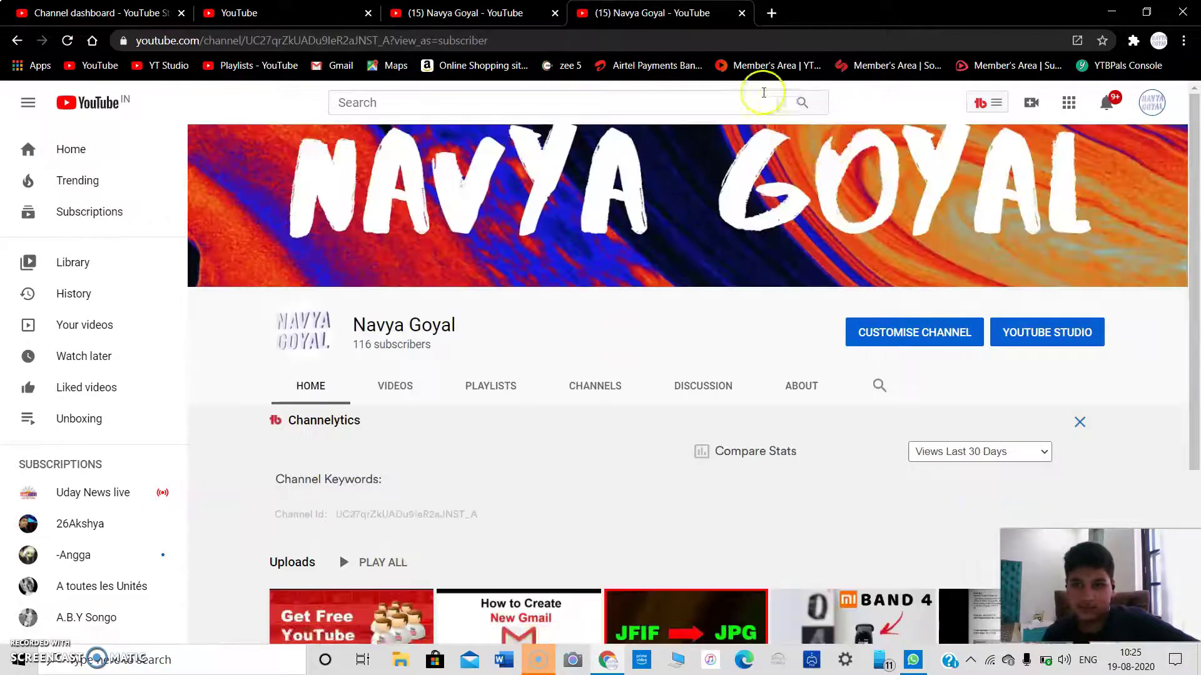
Step: Try to open the channel by replacing the channel ID in its page address with the channel name
{"action": "left_click_drag", "start_coordinate": [724, 34], "coordinate": [248, 68]}
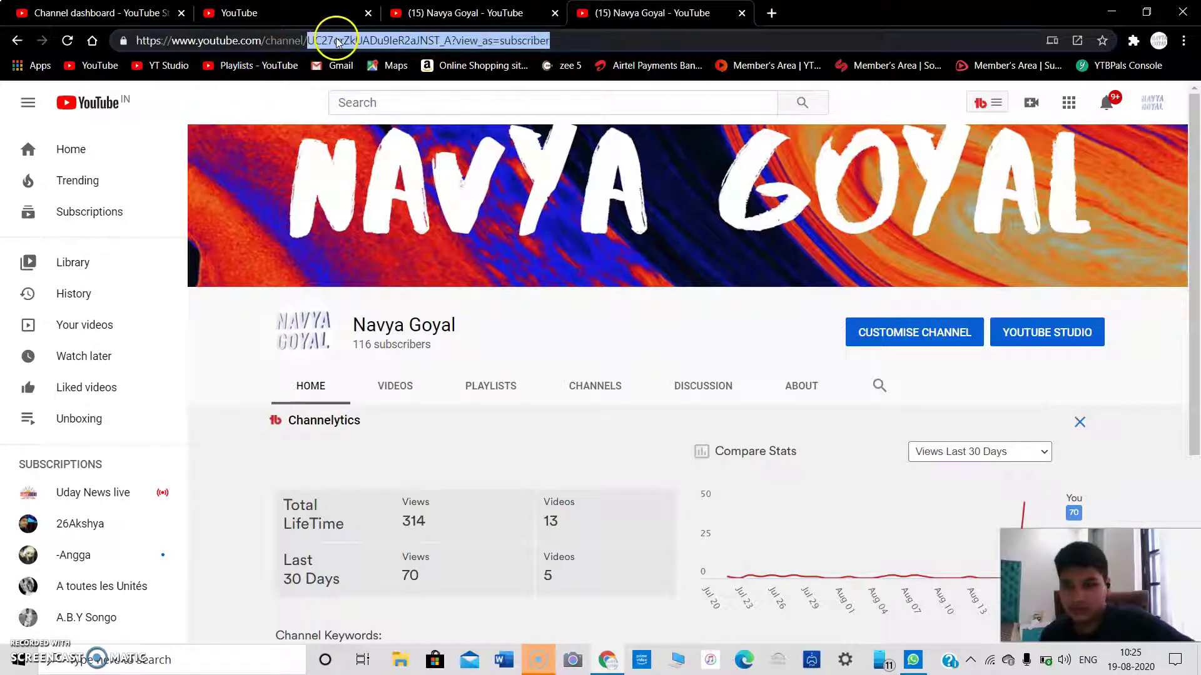
{"action": "type", "text": "Navy"}
{"action": "type", "text": "a"}
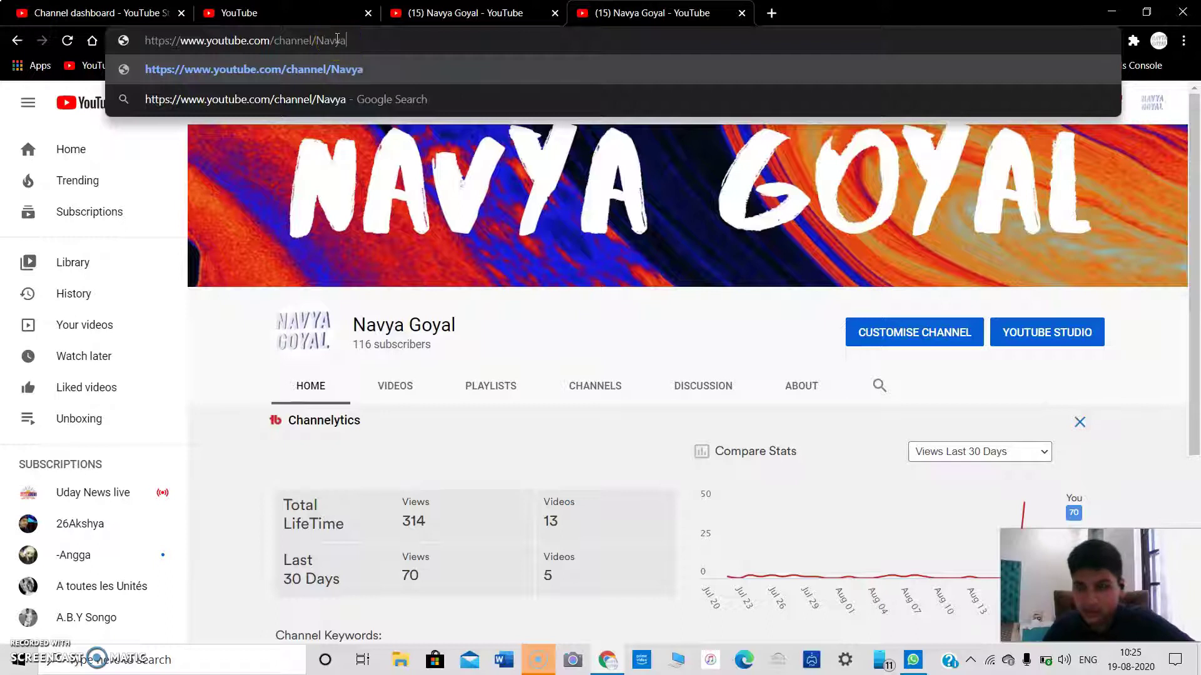
{"action": "type", "text": "Goy"}
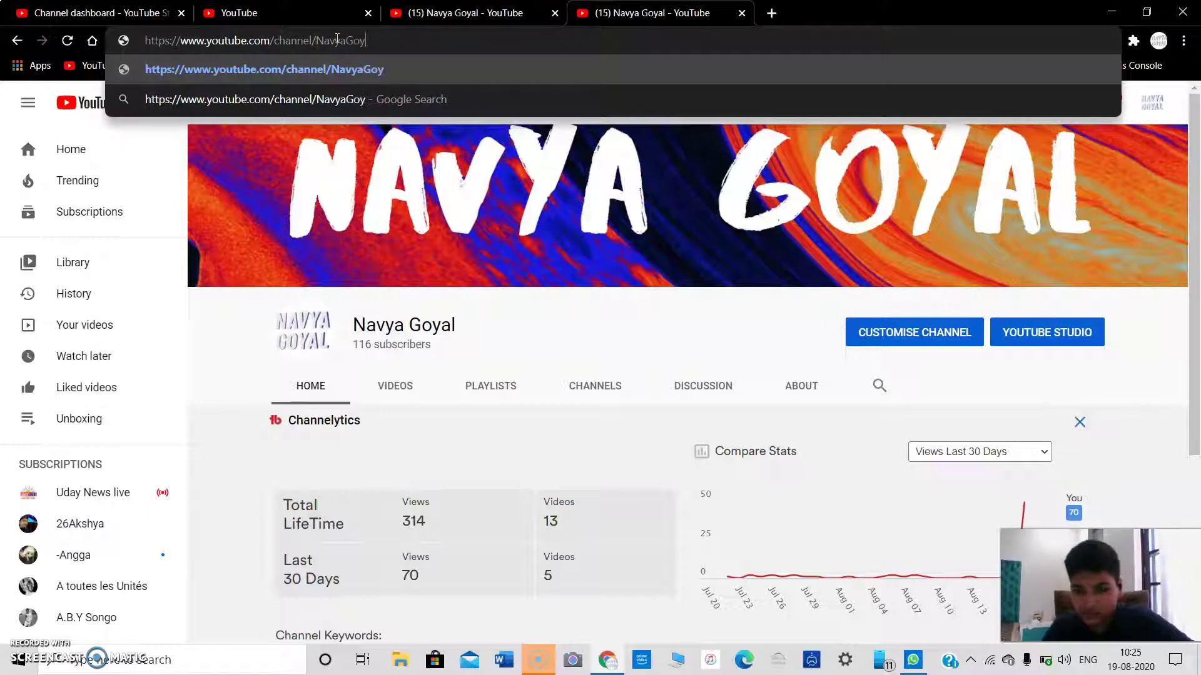
{"action": "type", "text": "al"}
{"action": "key", "text": "Return"}
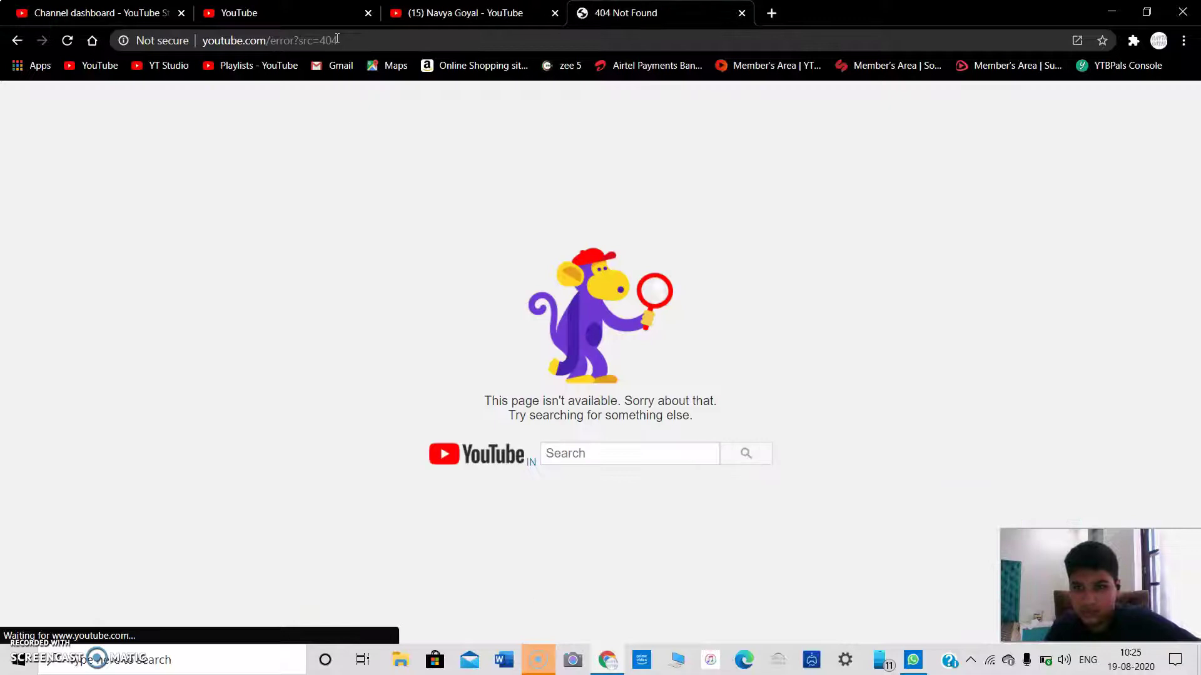
Step: Replace the error page's address path with the channel name followed by 1 and try to load that address
{"action": "left_click", "coordinate": [397, 40]}
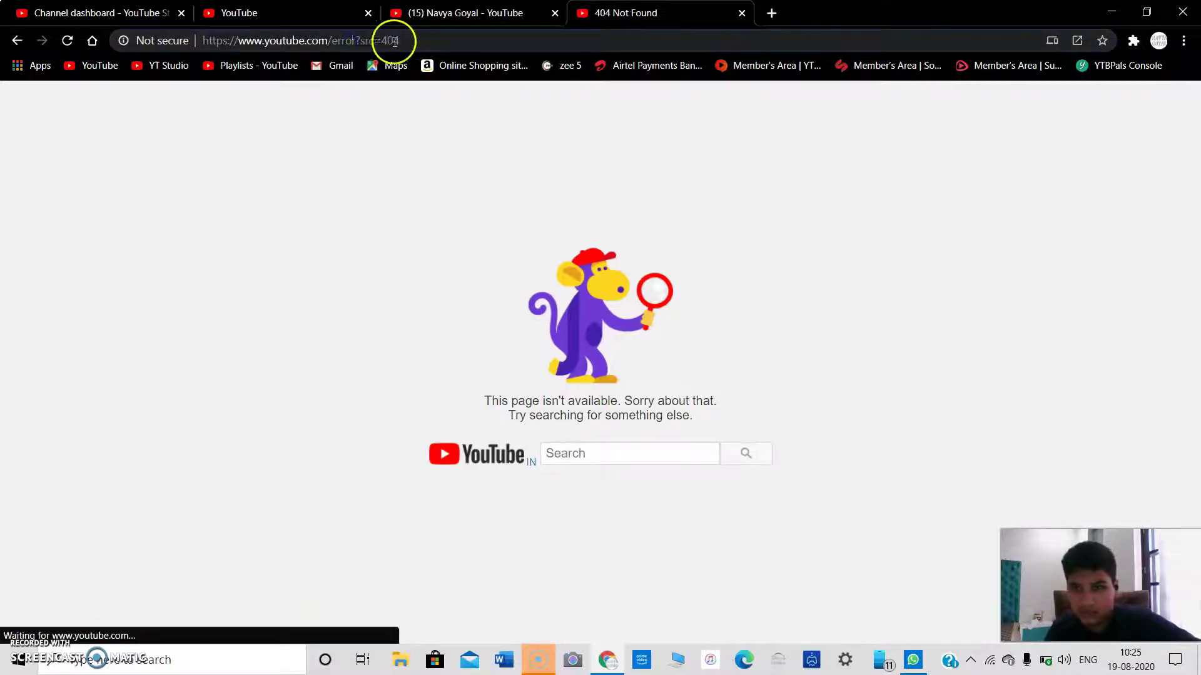
{"action": "key", "text": "BackSpace"}
{"action": "key", "text": "BackSpace"}
{"action": "key", "text": "BackSpace"}
{"action": "key", "text": "BackSpace"}
{"action": "key", "text": "BackSpace"}
{"action": "key", "text": "BackSpace"}
{"action": "key", "text": "BackSpace"}
{"action": "key", "text": "BackSpace"}
{"action": "key", "text": "BackSpace"}
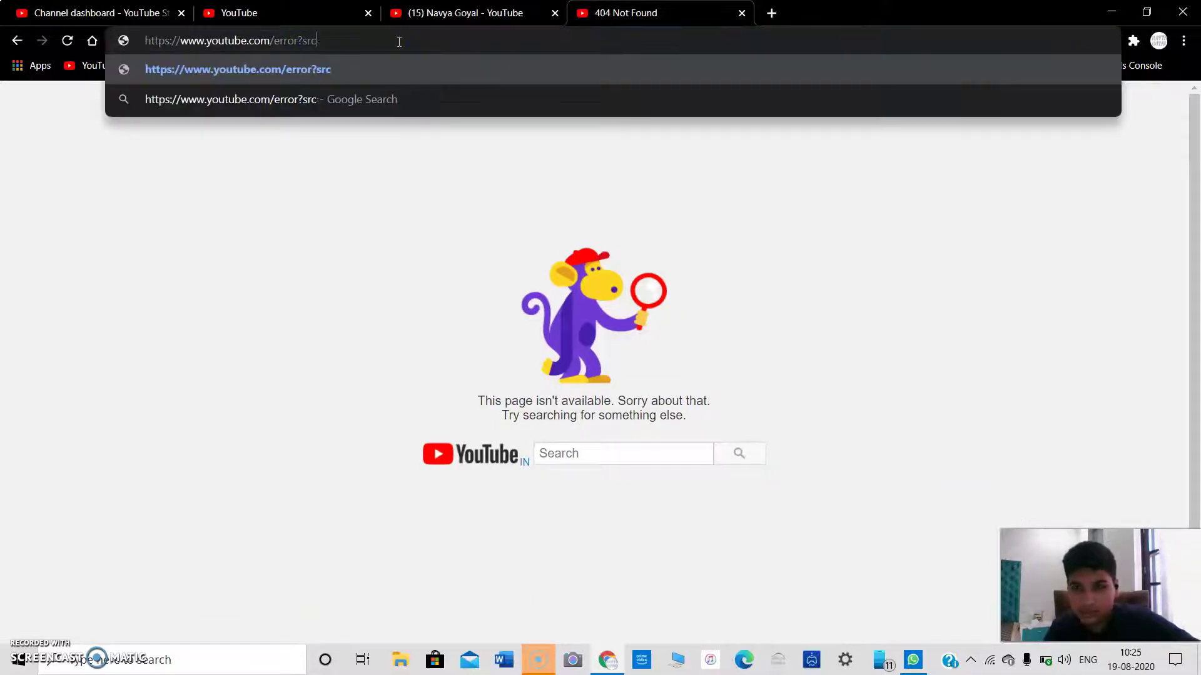
{"action": "key", "text": "BackSpace"}
{"action": "key", "text": "BackSpace"}
{"action": "key", "text": "BackSpace"}
{"action": "key", "text": "BackSpace"}
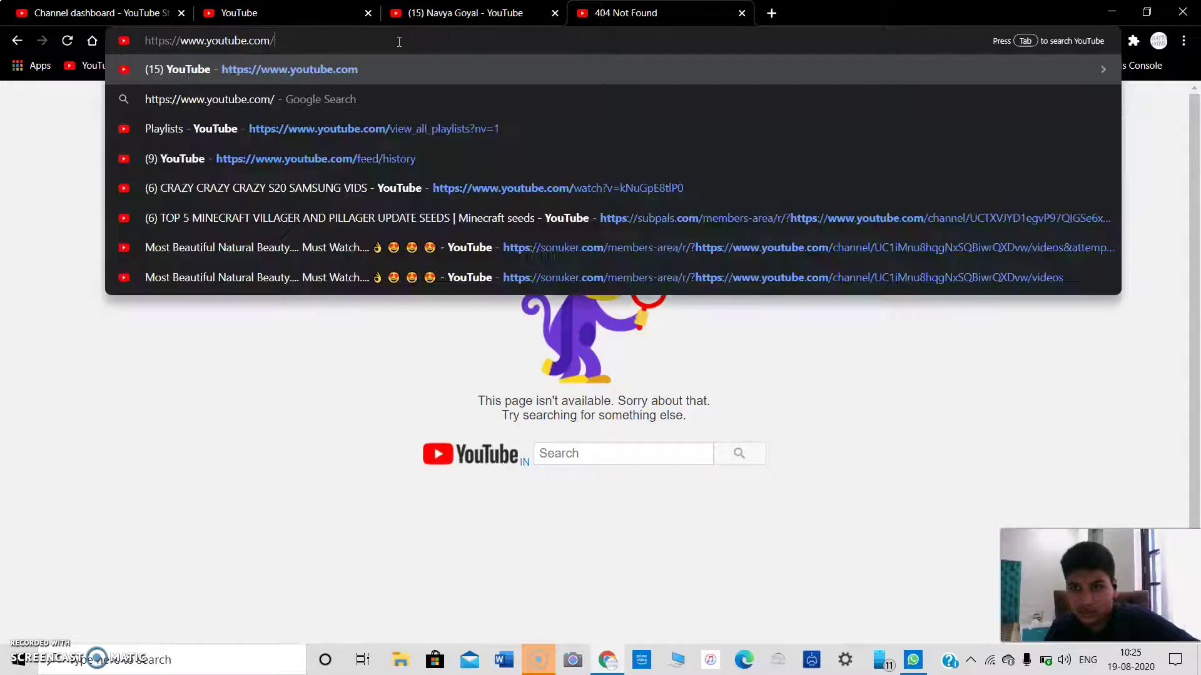
{"action": "type", "text": "Navyag"}
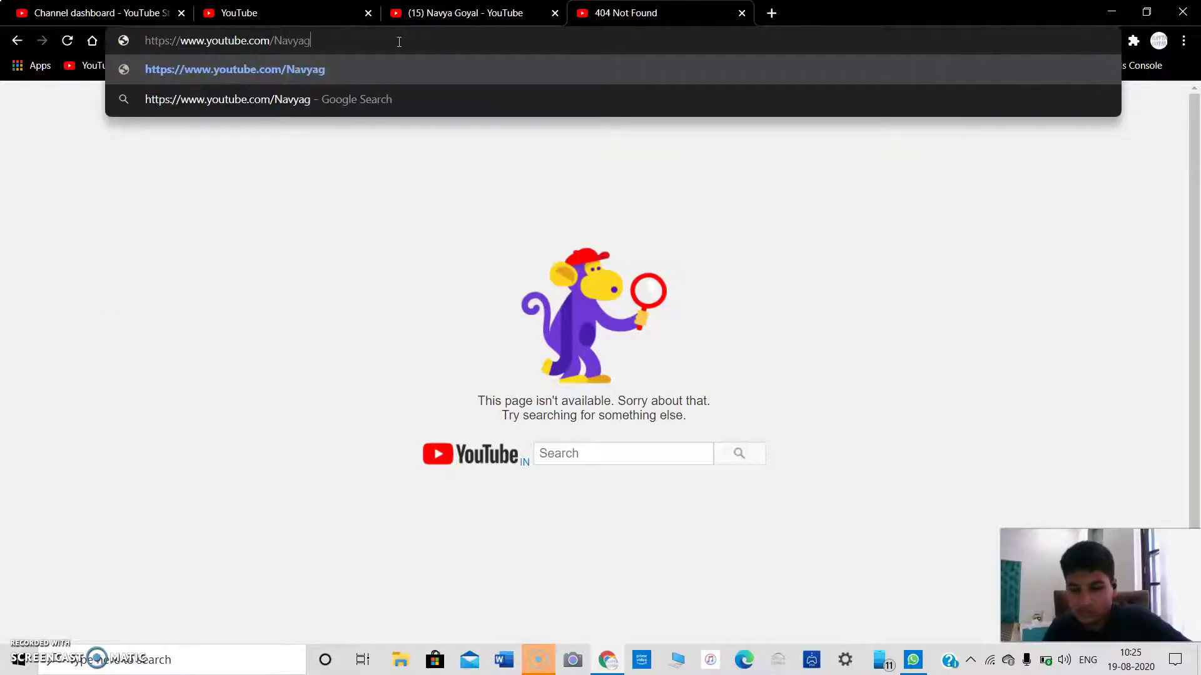
{"action": "type", "text": "oyal"}
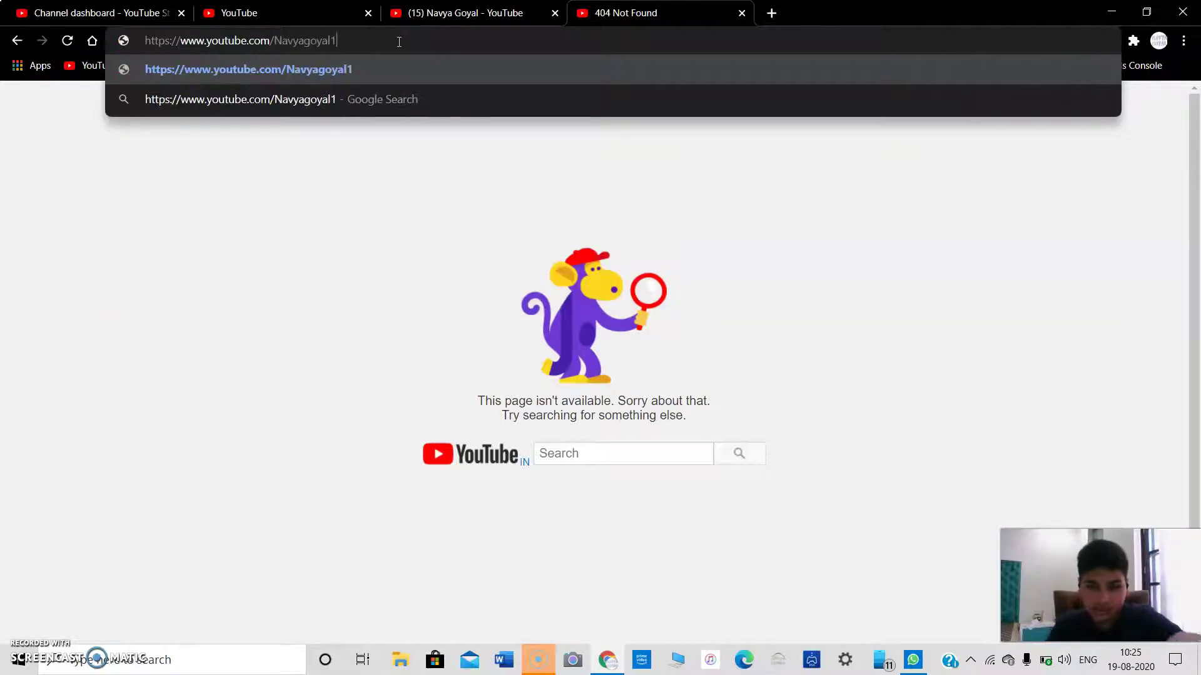
{"action": "type", "text": "1"}
{"action": "key", "text": "Return"}
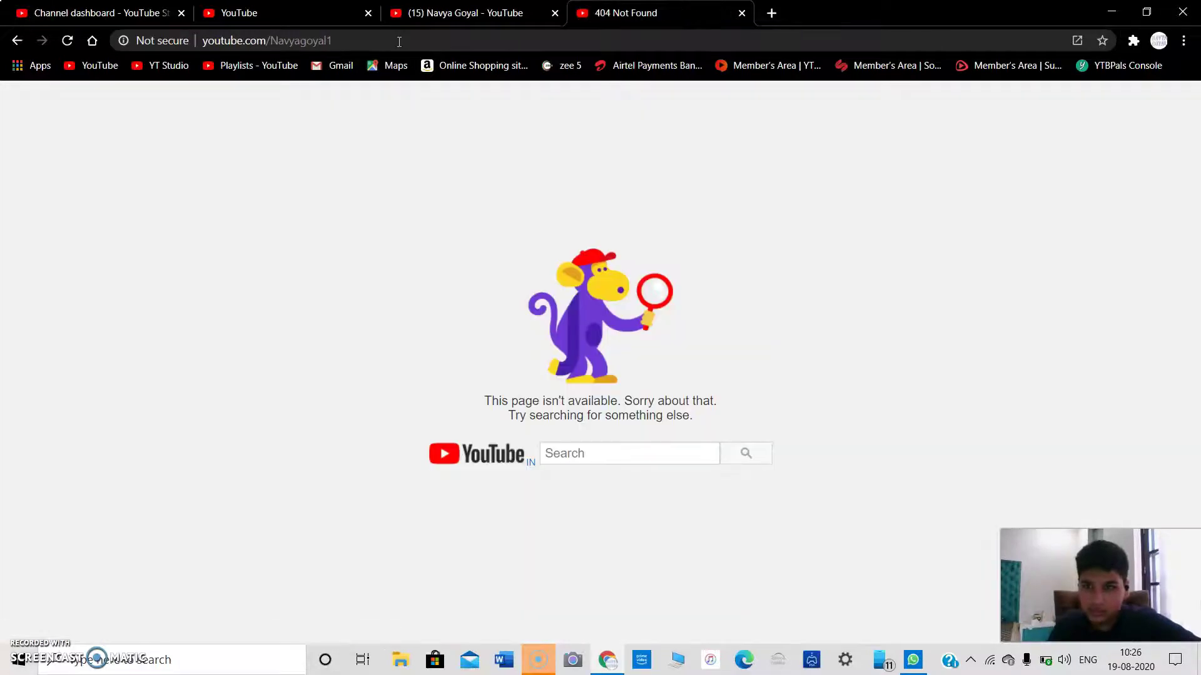
Step: Remove the trailing 1 from the address and load youtube.com/ followed by the plain channel name
{"action": "left_click", "coordinate": [399, 42]}
{"action": "left_click", "coordinate": [399, 41]}
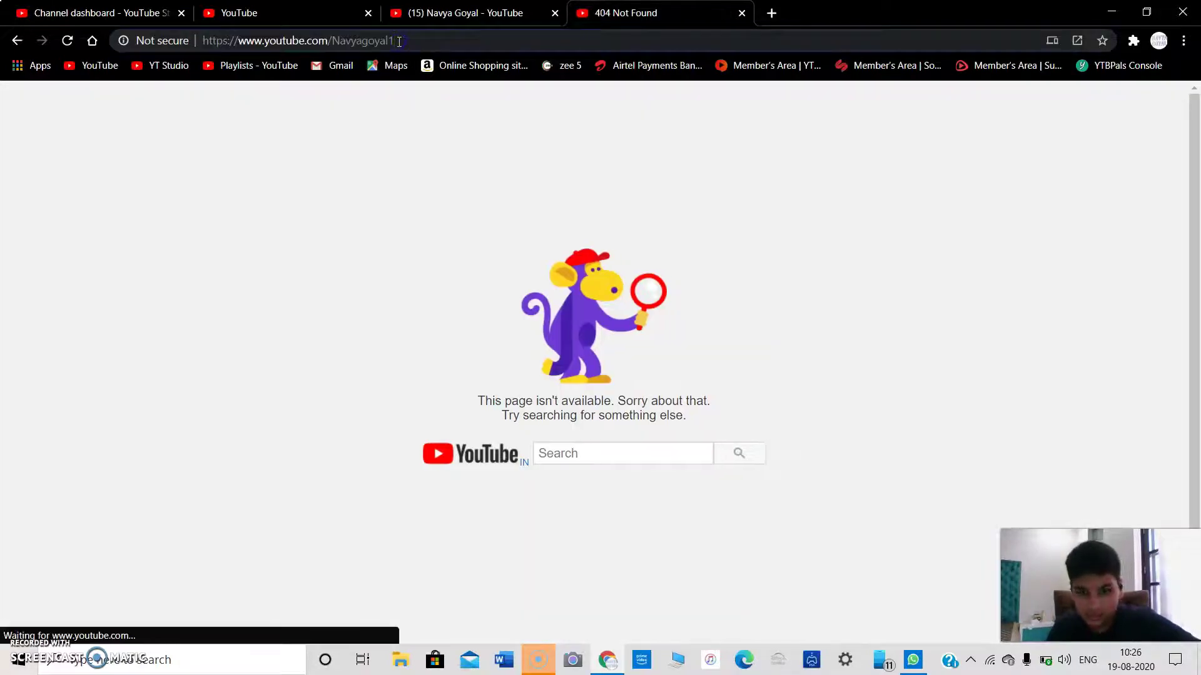
{"action": "key", "text": "BackSpace"}
{"action": "key", "text": "Return"}
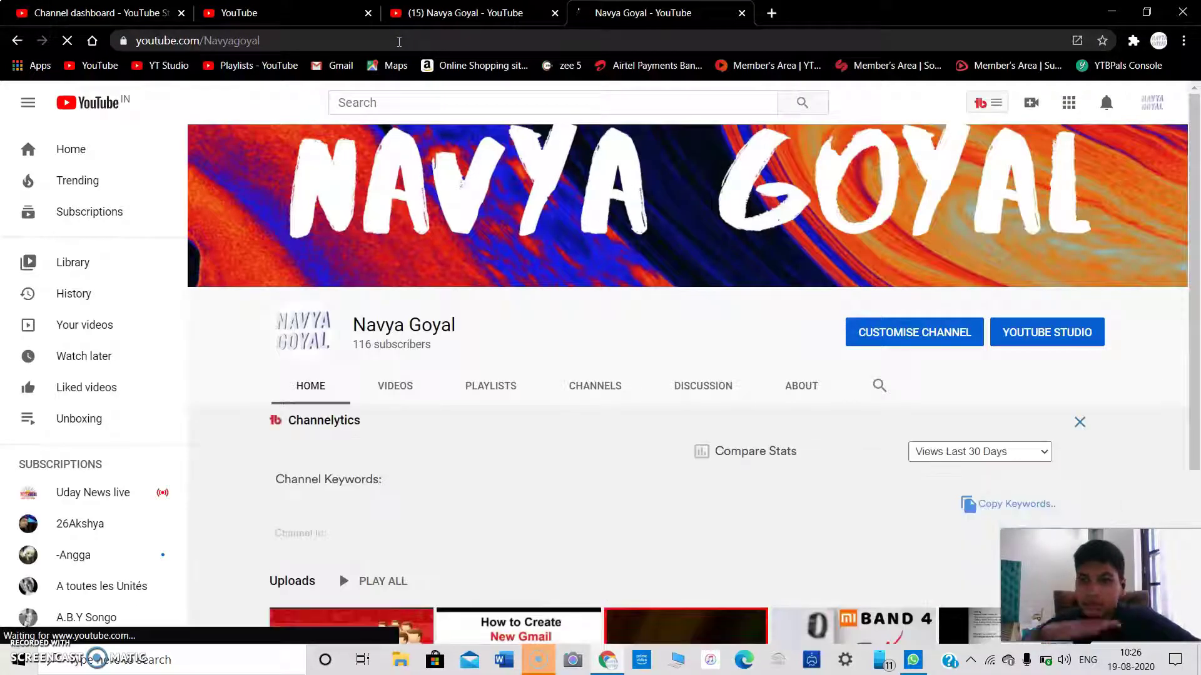
Step: Search in a new tab for youtube.com, a space and a slash followed by the channel name
{"action": "left_click", "coordinate": [771, 12]}
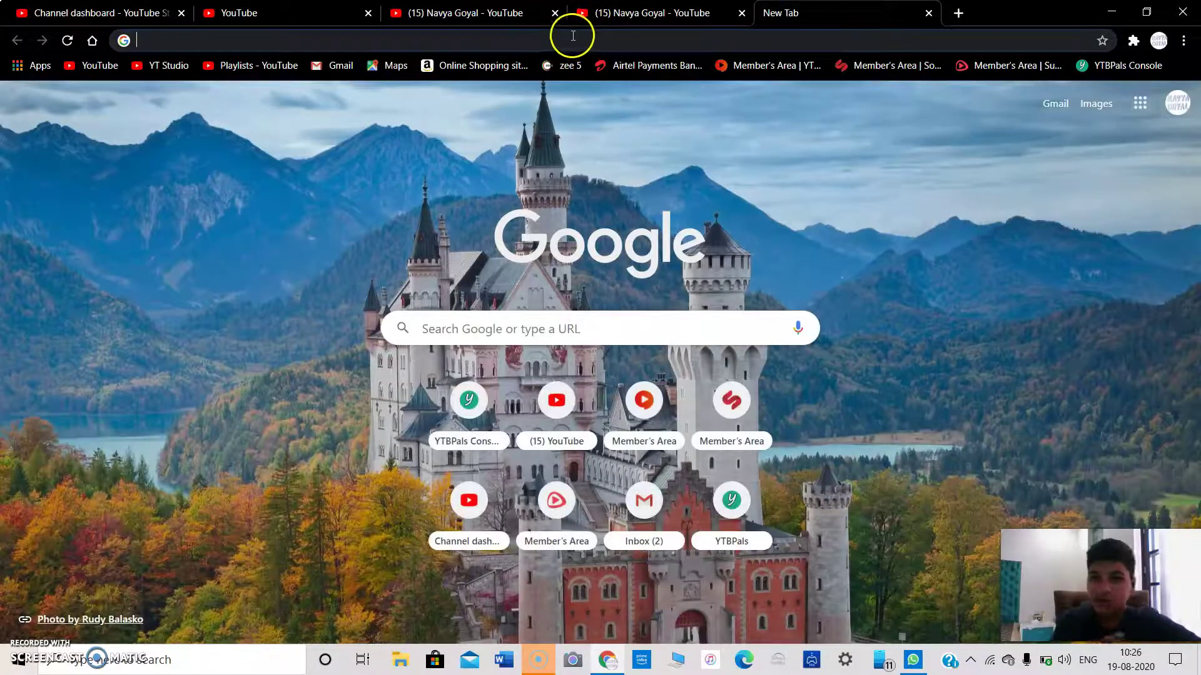
{"action": "left_click", "coordinate": [563, 35]}
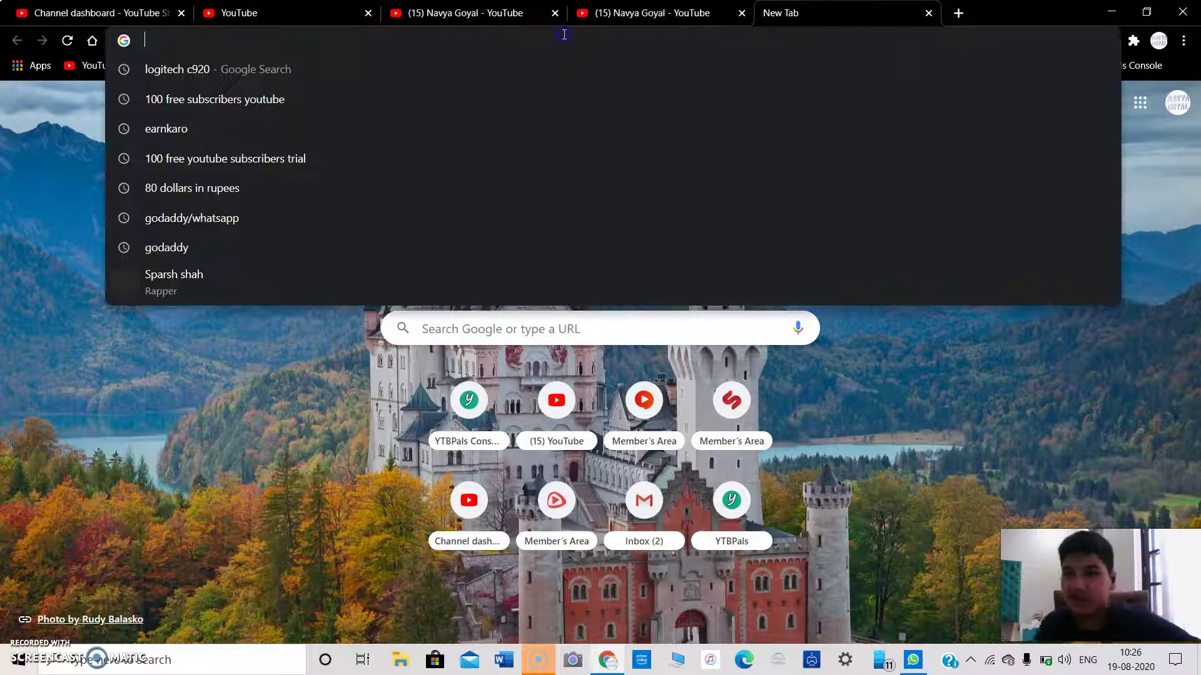
{"action": "type", "text": "youtu"}
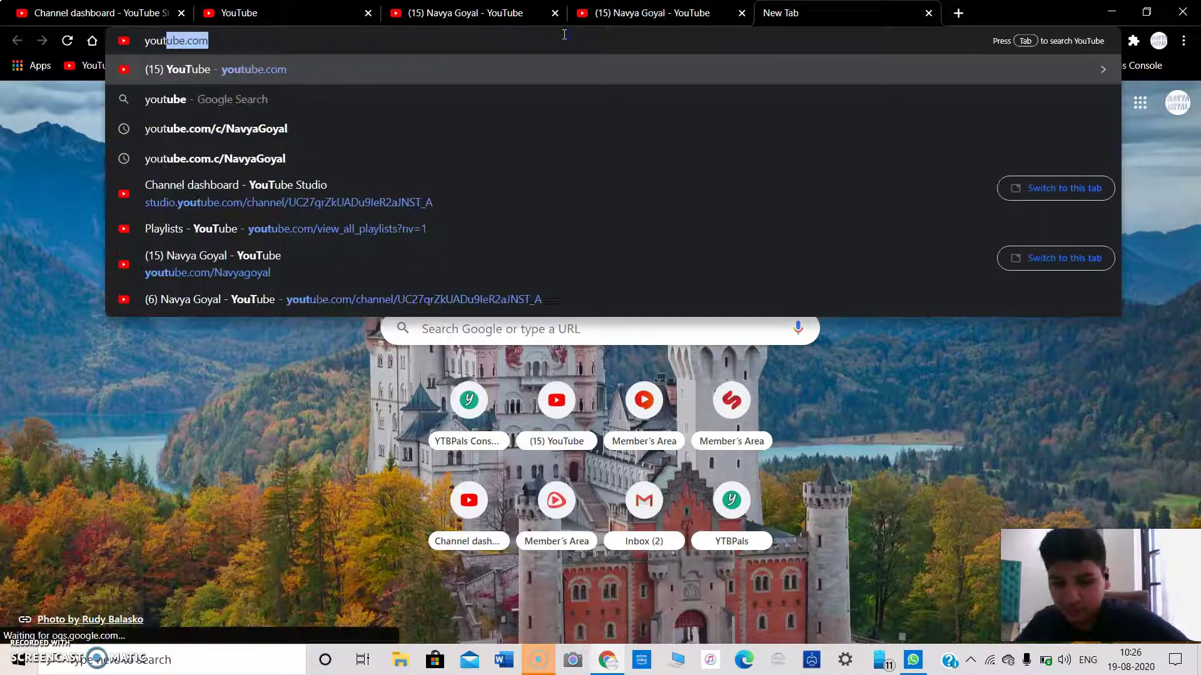
{"action": "type", "text": "be"}
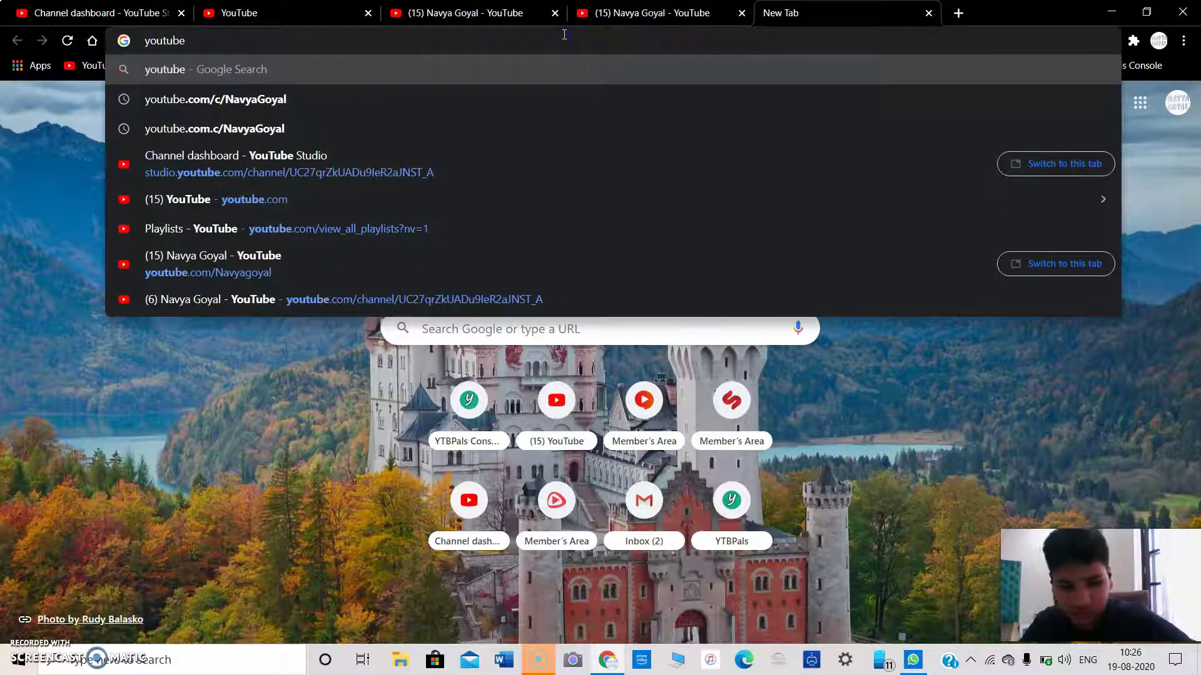
{"action": "key", "text": "BackSpace"}
{"action": "type", "text": ".com"}
{"action": "key", "text": "Tab"}
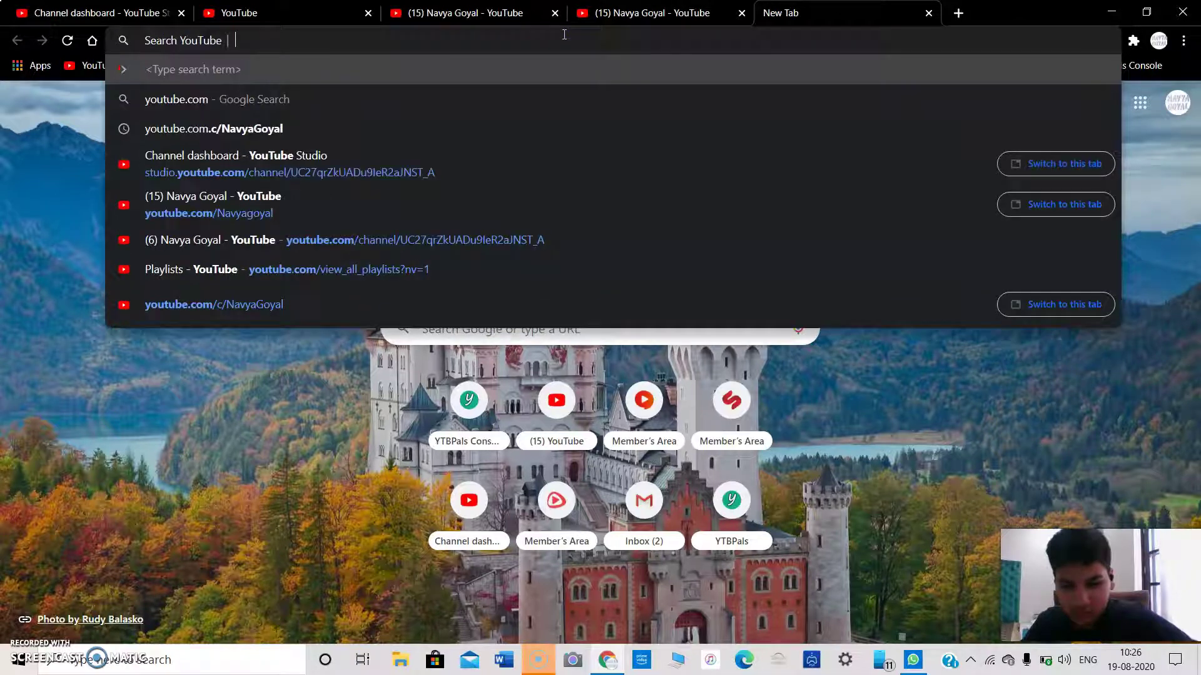
{"action": "key", "text": "BackSpace"}
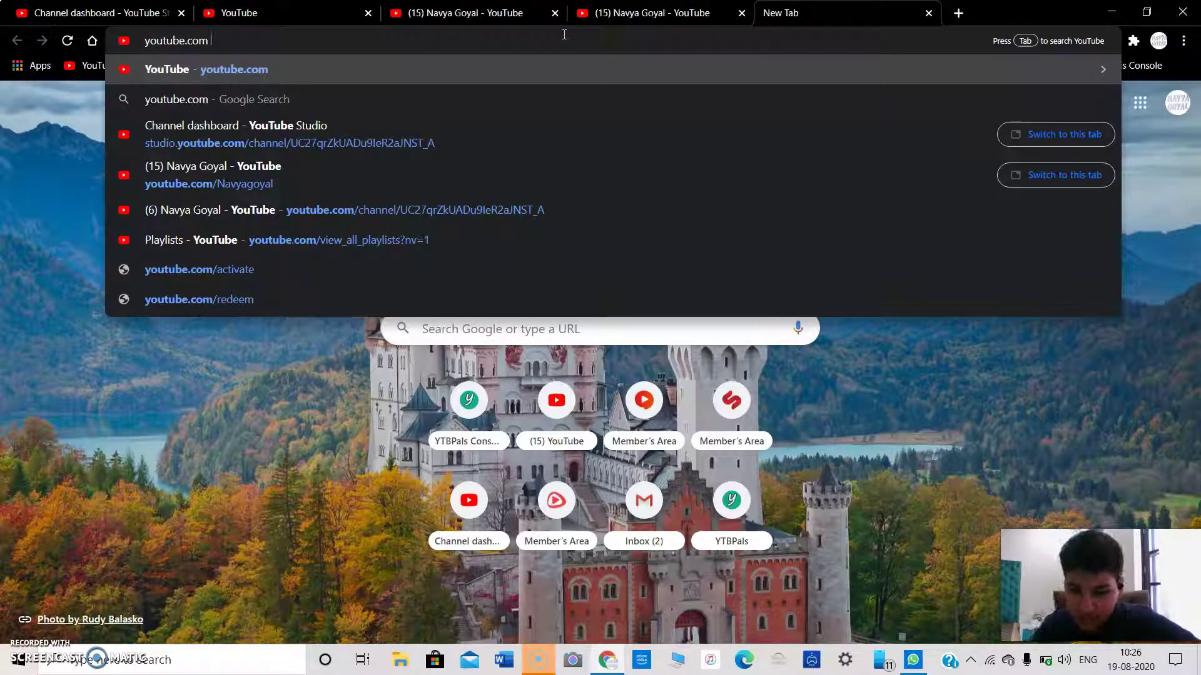
{"action": "type", "text": "/"}
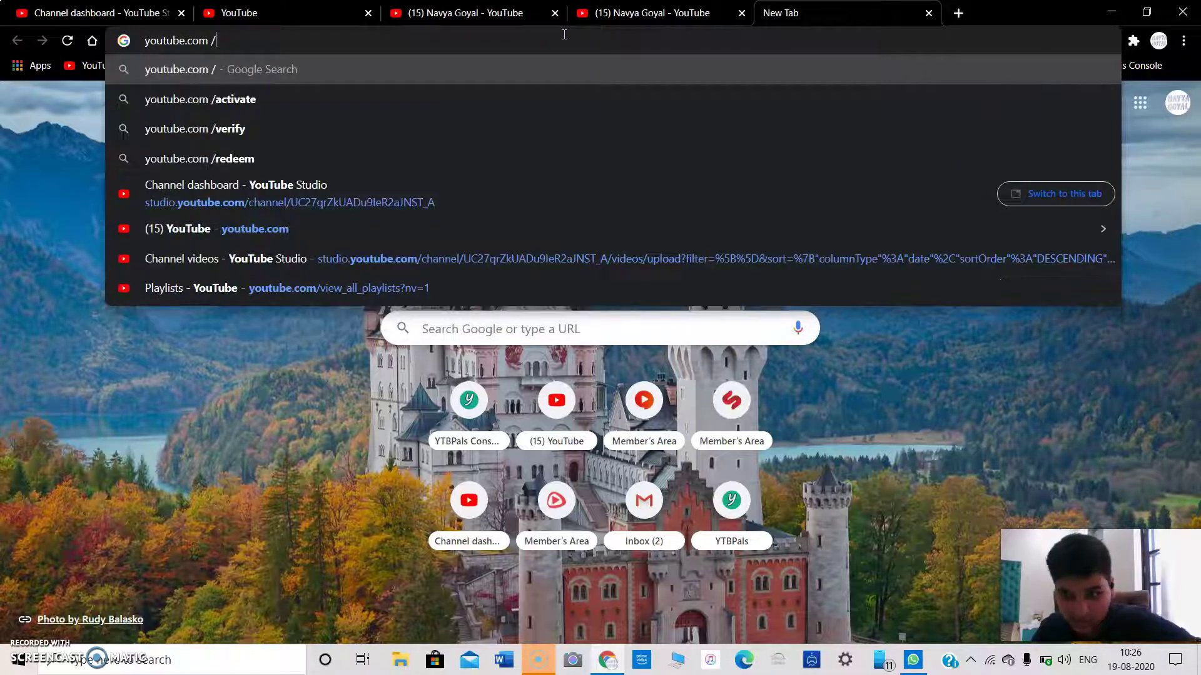
{"action": "type", "text": "Navyagoyal"}
{"action": "key", "text": "Return"}
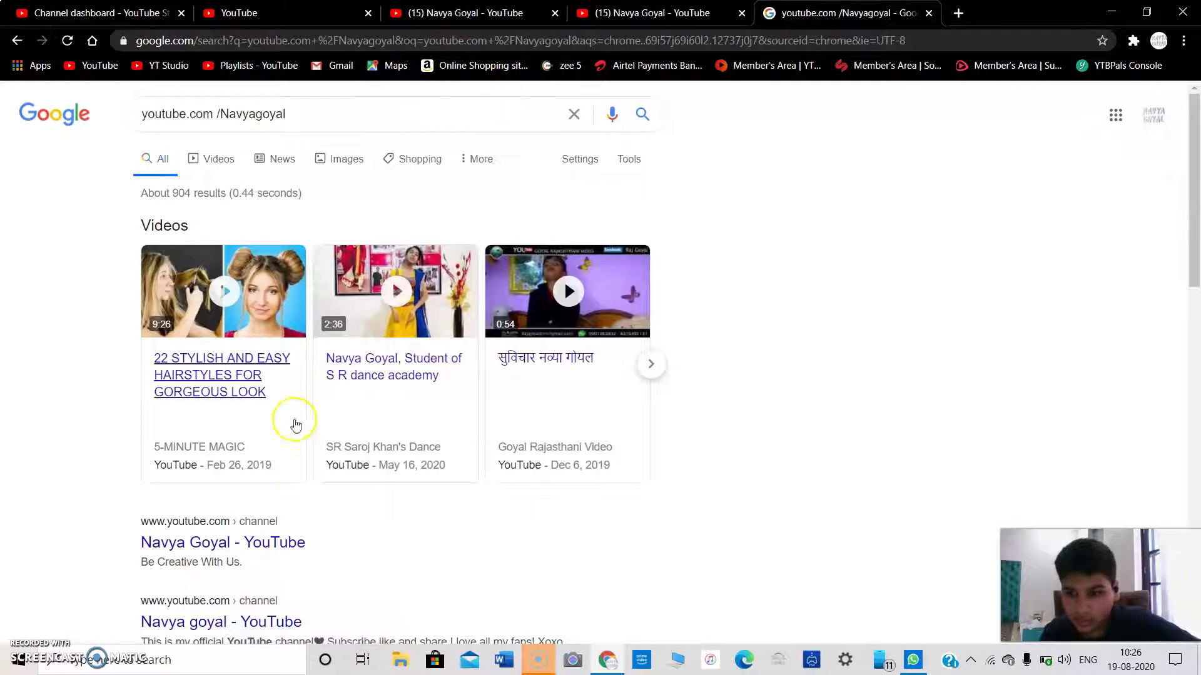
Step: Inspect the first channel in the search results, return to the results, and switch back to the channel's custom URL page
{"action": "left_click", "coordinate": [267, 548]}
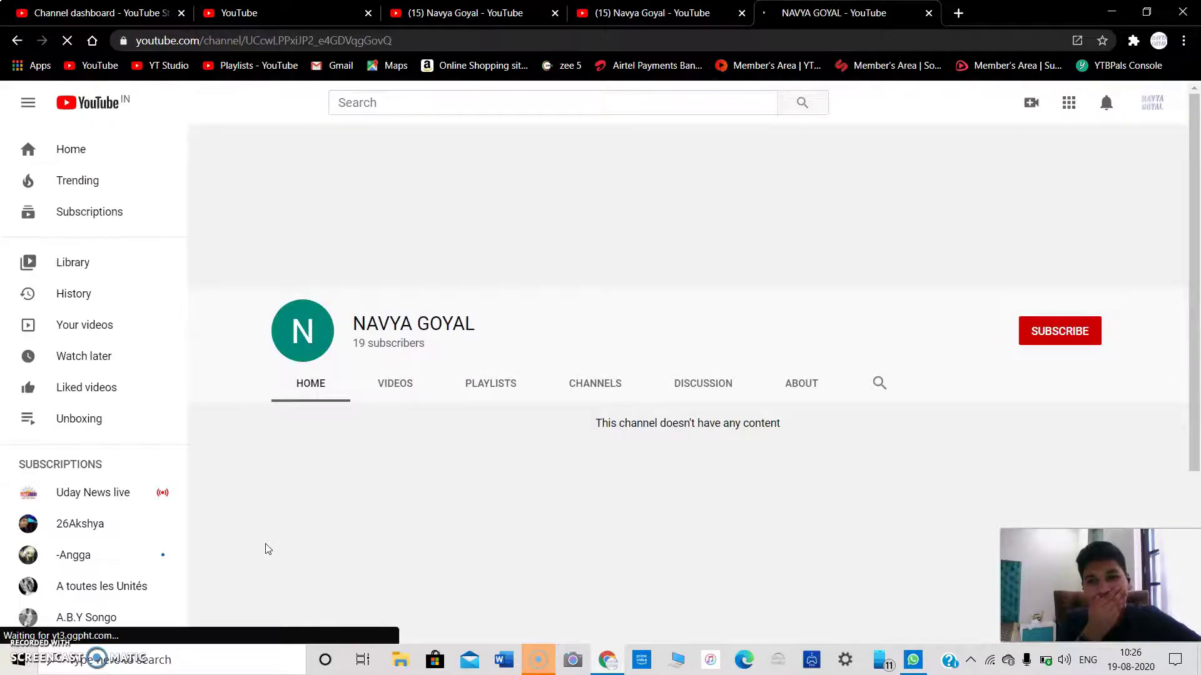
{"action": "left_click", "coordinate": [18, 42]}
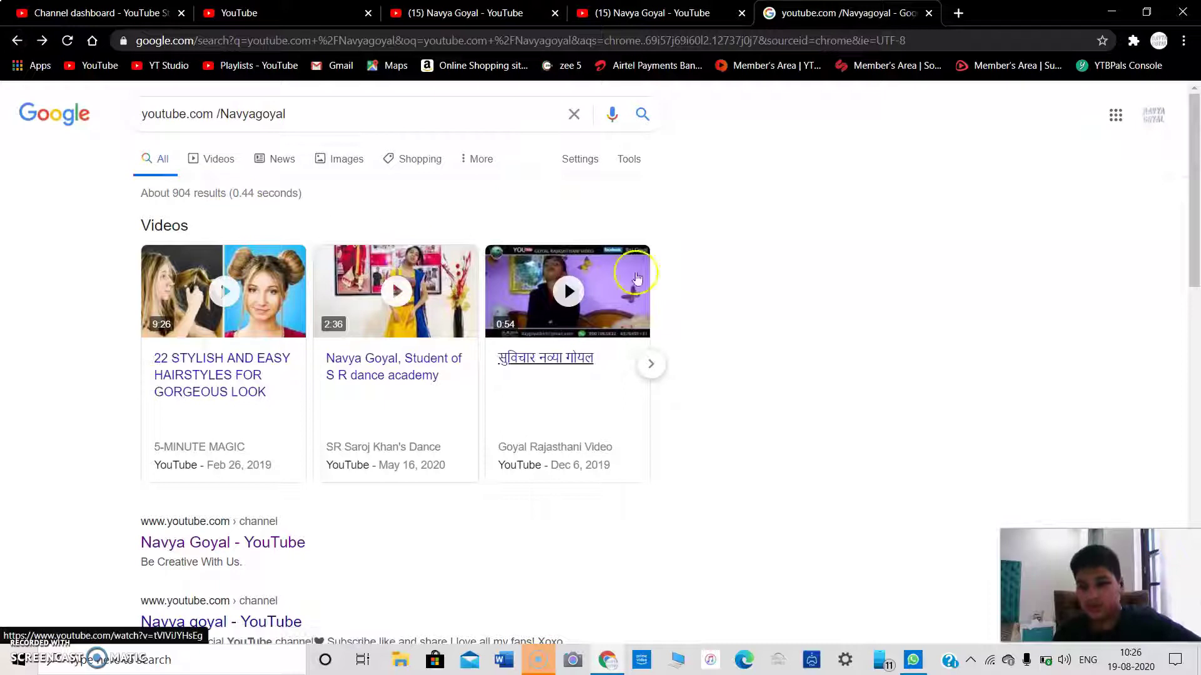
{"action": "left_click_drag", "start_coordinate": [1192, 255], "coordinate": [1187, 119]}
{"action": "key", "text": "ctrl+shift+Tab"}
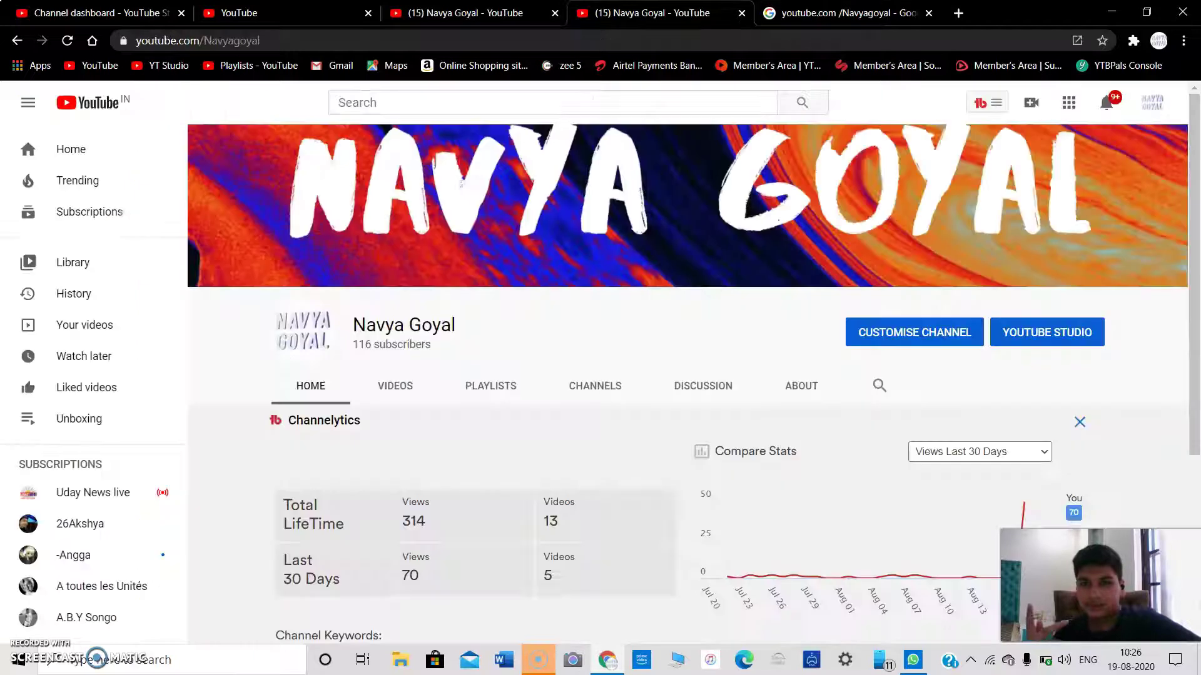
Step: Return to the channel features page, reload it, and check the Custom URL feature's status
{"action": "left_click", "coordinate": [187, 12]}
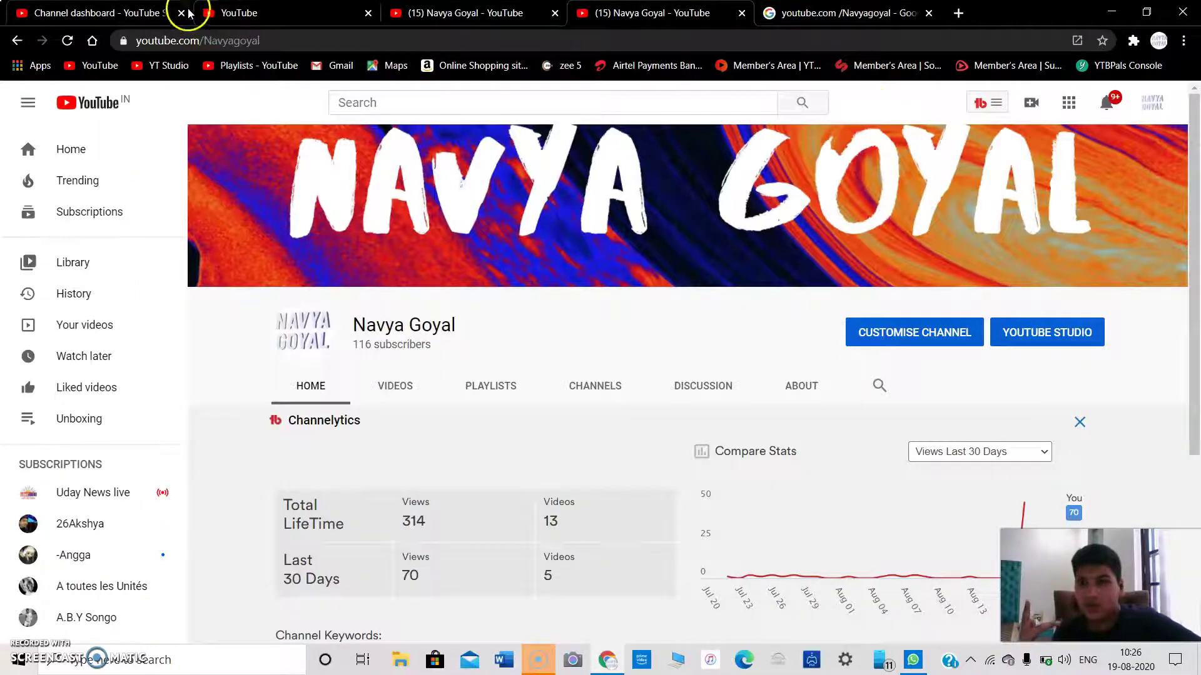
{"action": "left_click", "coordinate": [74, 48]}
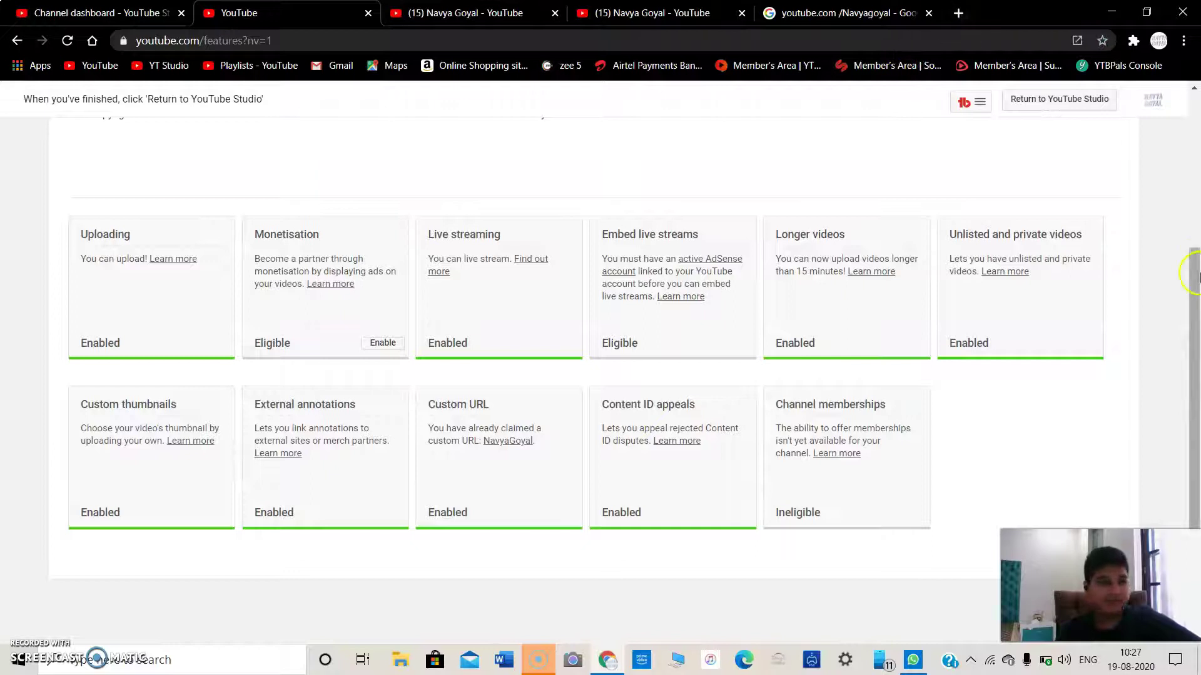
{"action": "left_click", "coordinate": [1153, 103]}
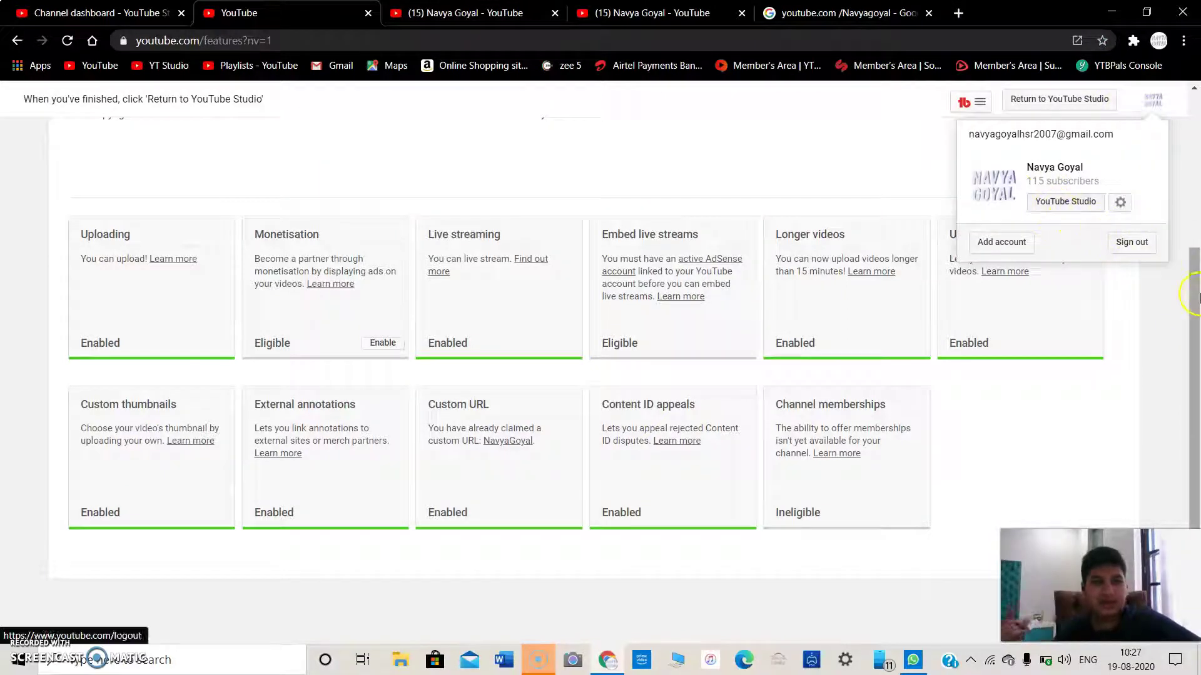
{"action": "left_click", "coordinate": [1096, 370]}
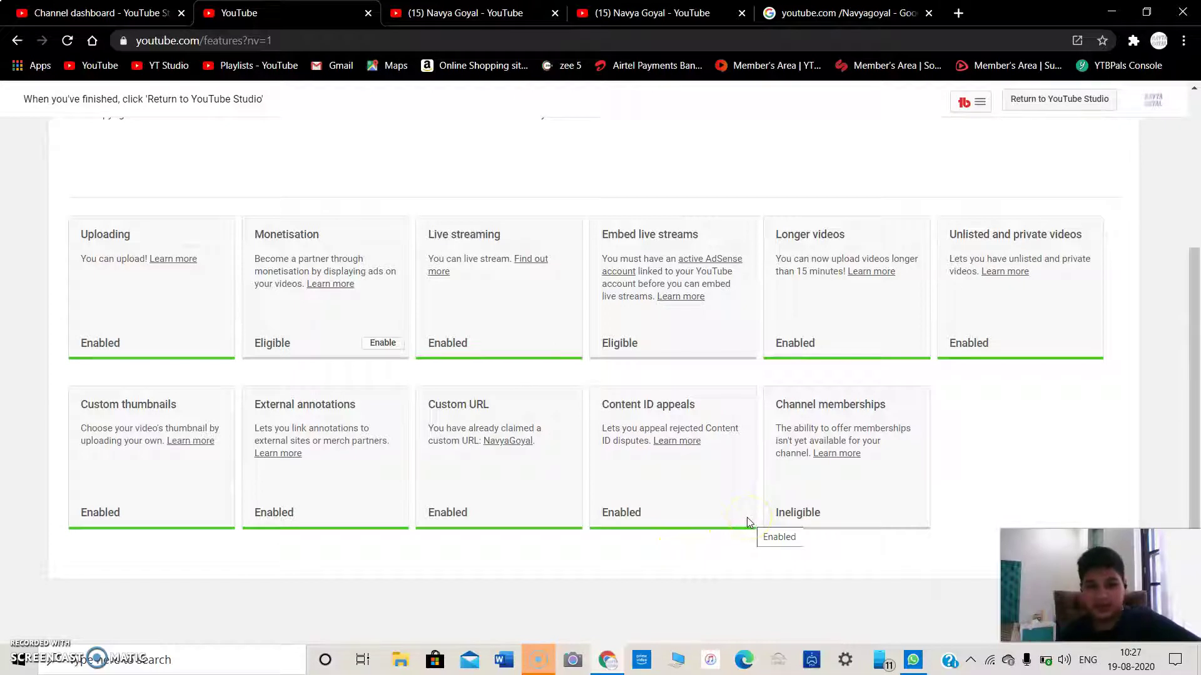
Step: Open the channel monetisation page from the Monetisation feature and examine the subscriber and watch-hour requirements
{"action": "left_click", "coordinate": [372, 350]}
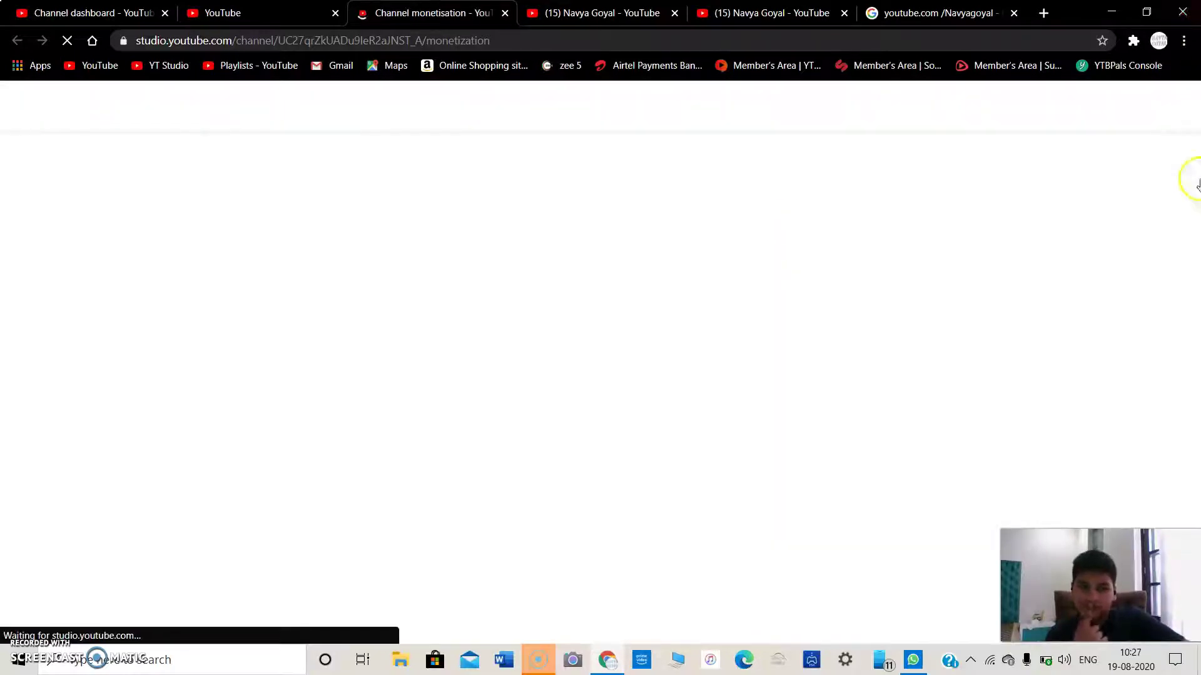
{"action": "left_click_drag", "start_coordinate": [1196, 184], "coordinate": [1196, 258]}
{"action": "left_click", "coordinate": [535, 563]}
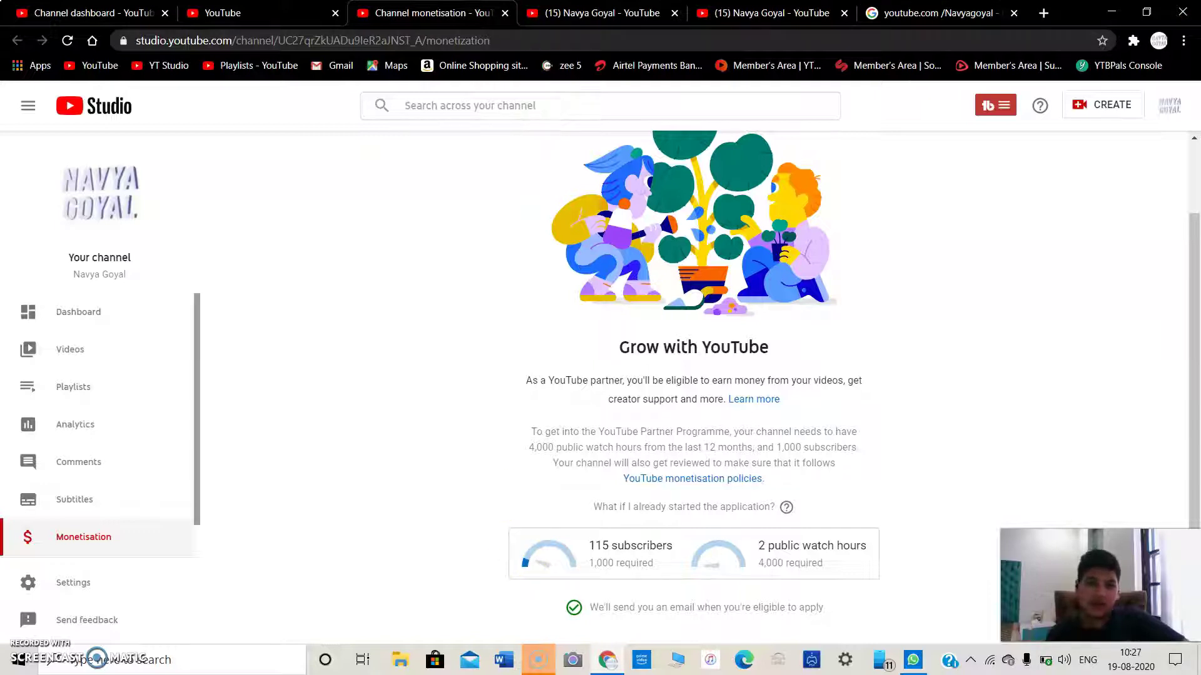
Step: Close the browser window with all its channel tabs and the WhatsApp window behind it
{"action": "left_click", "coordinate": [1188, 11]}
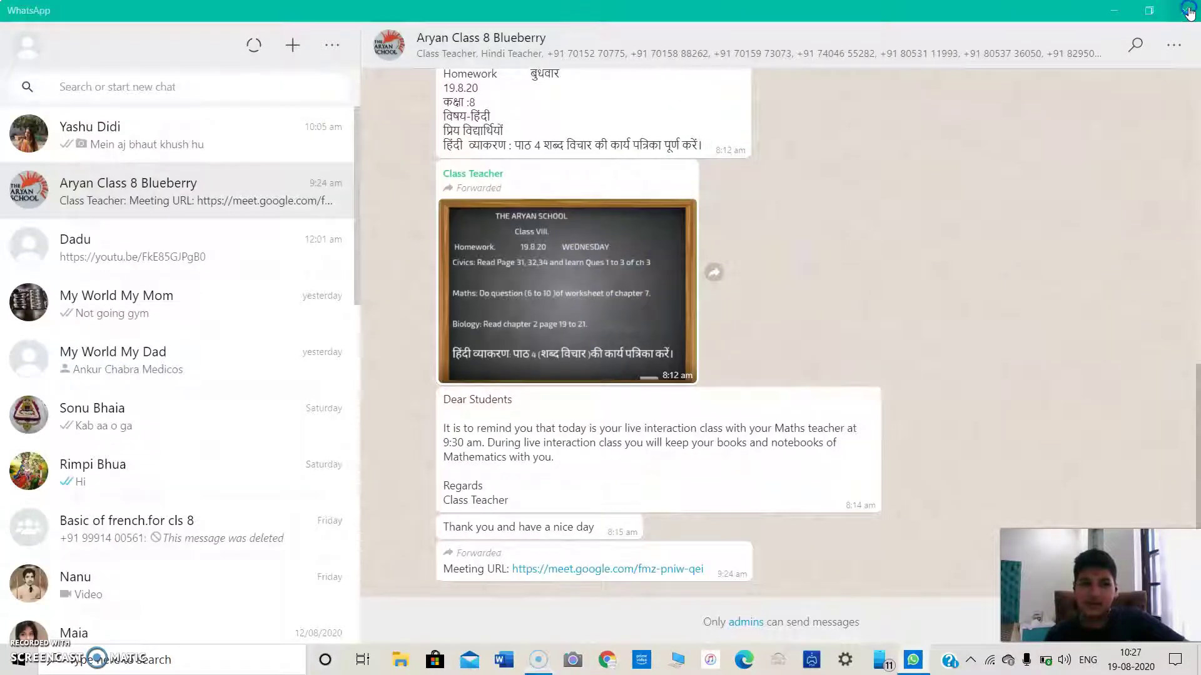
{"action": "left_click", "coordinate": [1188, 12]}
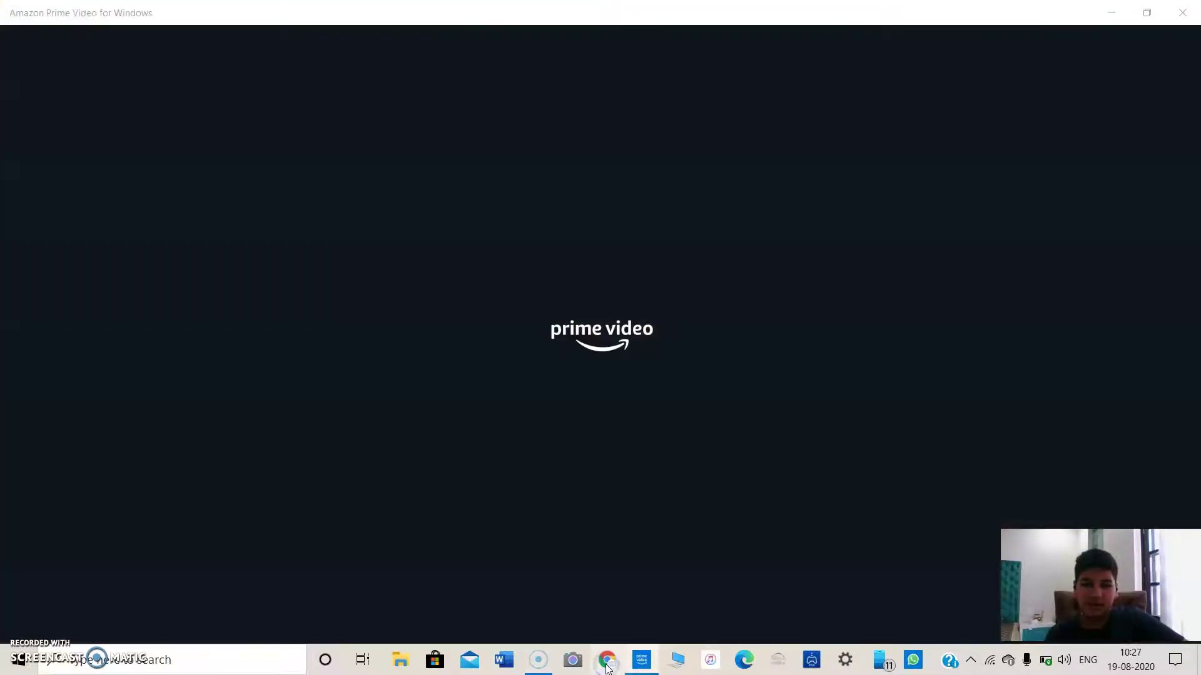
{"action": "left_click", "coordinate": [607, 662]}
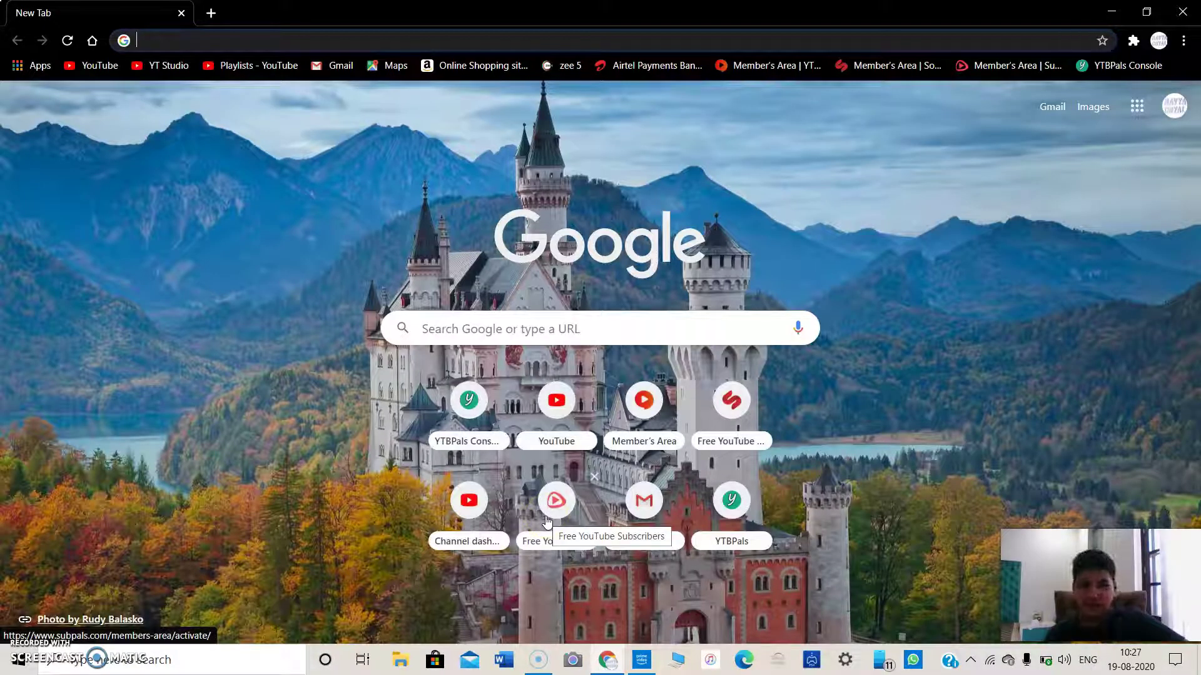
{"action": "left_click", "coordinate": [547, 519]}
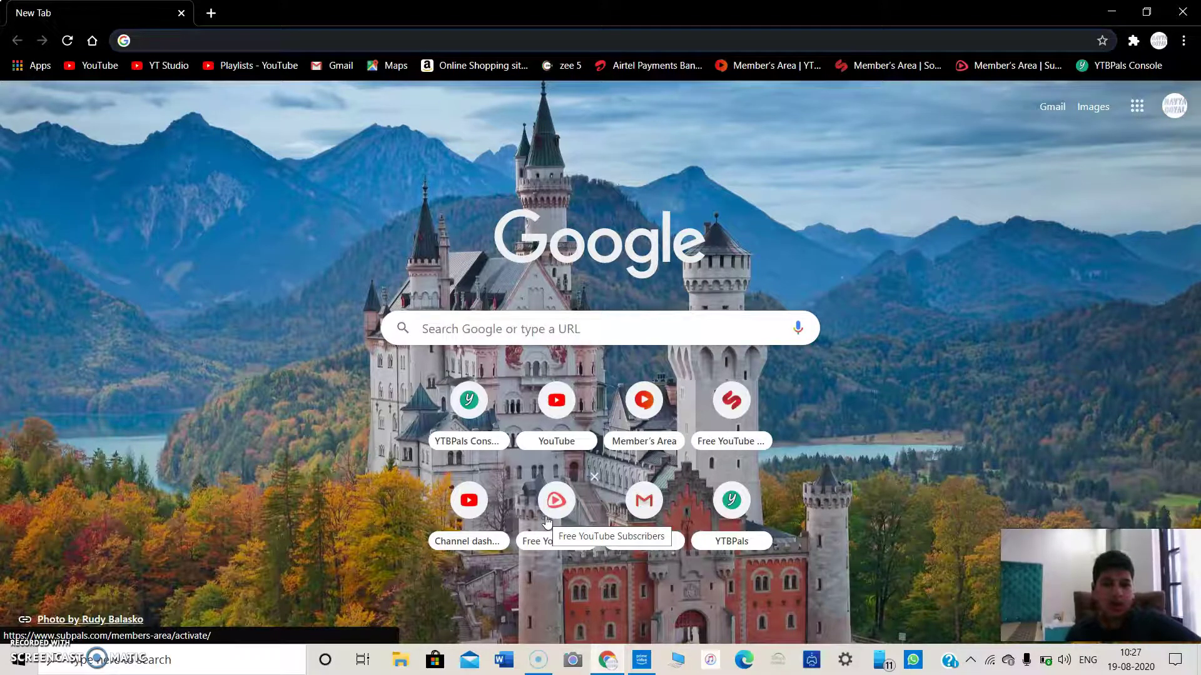
{"action": "left_click", "coordinate": [557, 484]}
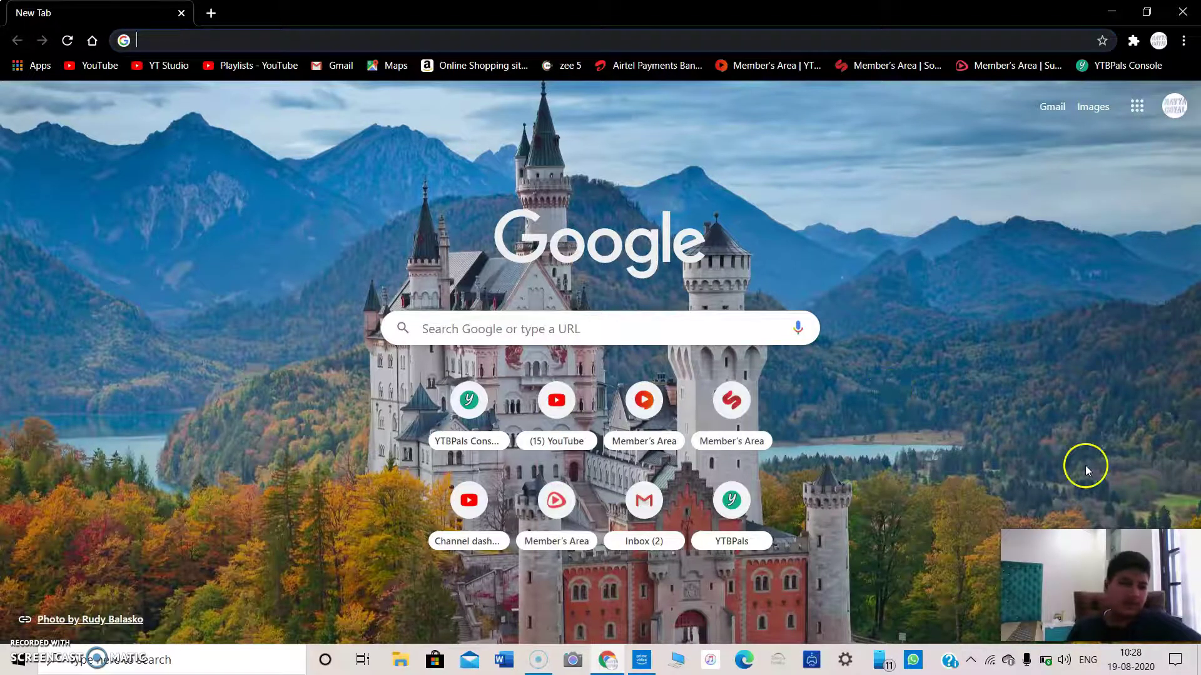
{"action": "left_click", "coordinate": [1182, 11]}
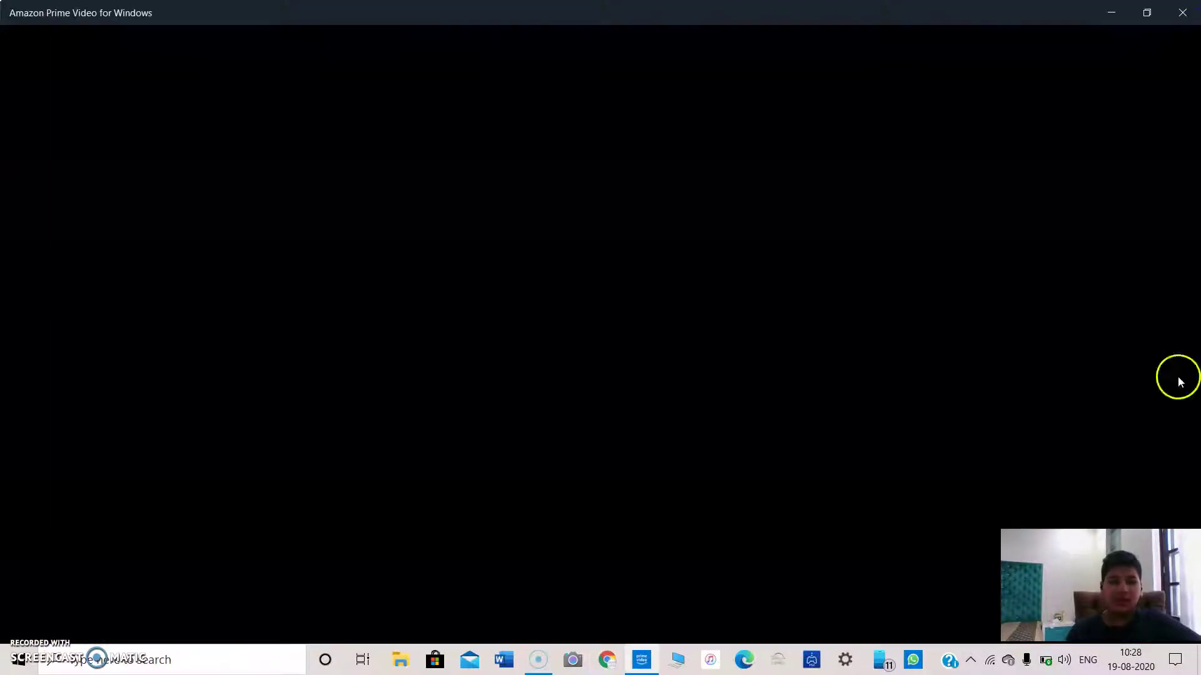